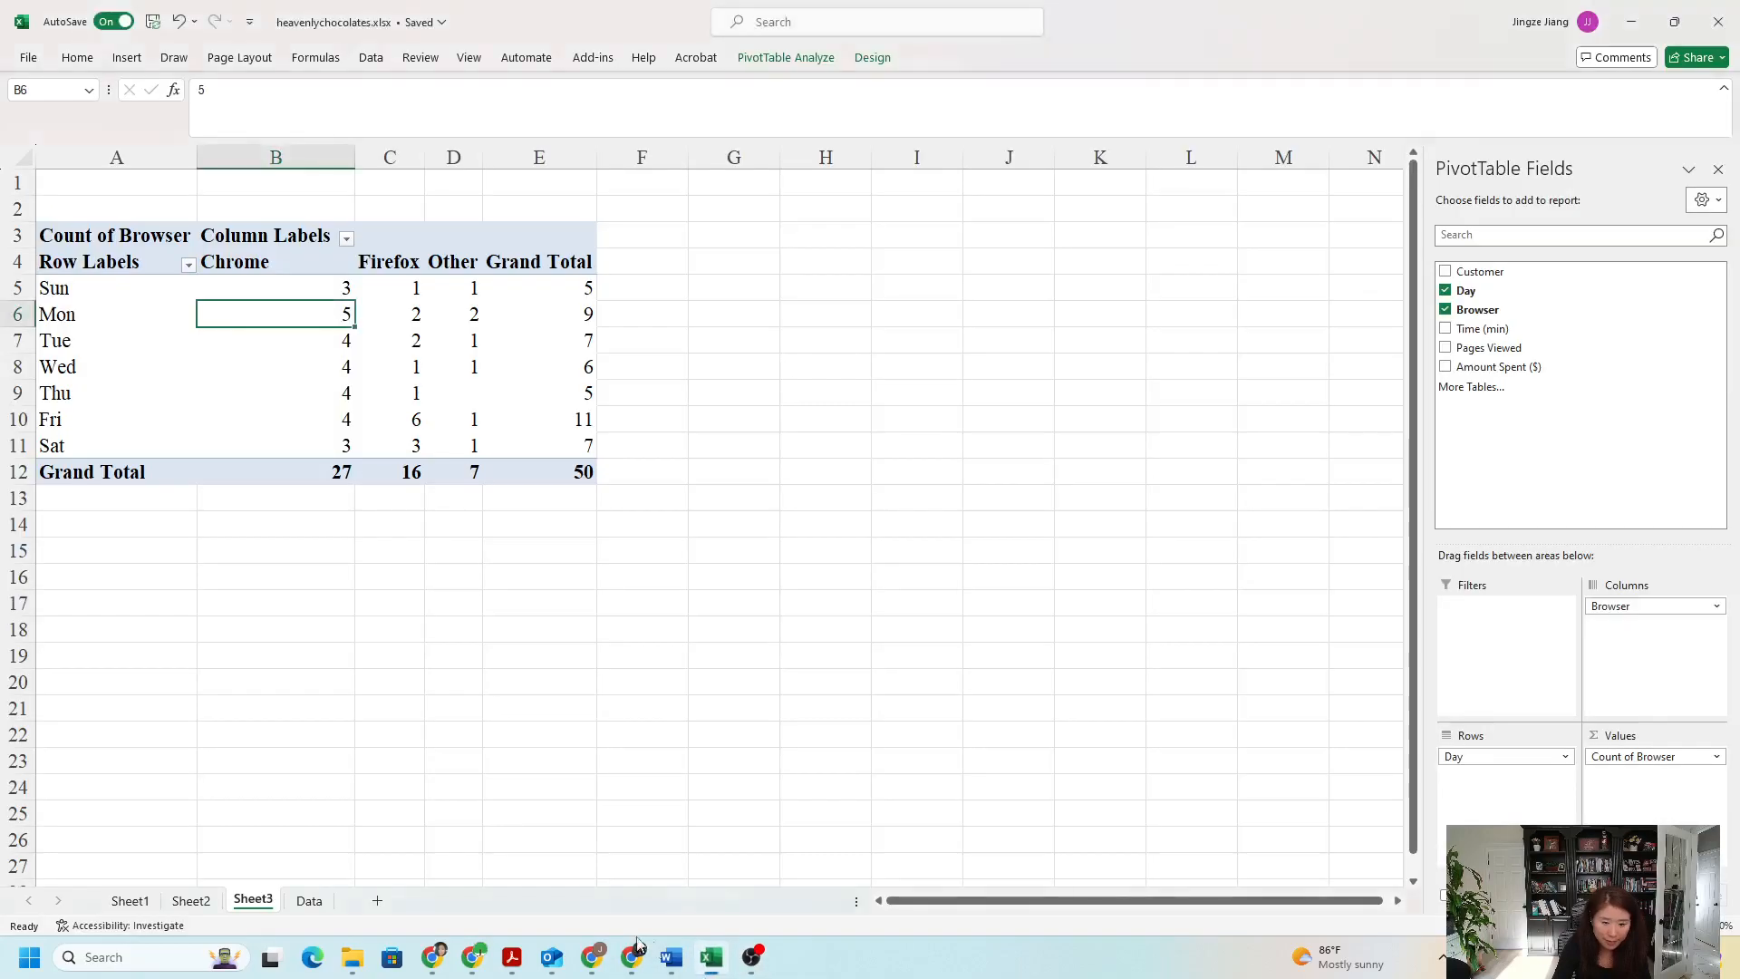
# - Examine the Day and Amount Spent ($) values of individual customers on the Data sheet
pyautogui.click(309, 899)
pyautogui.click(384, 464)
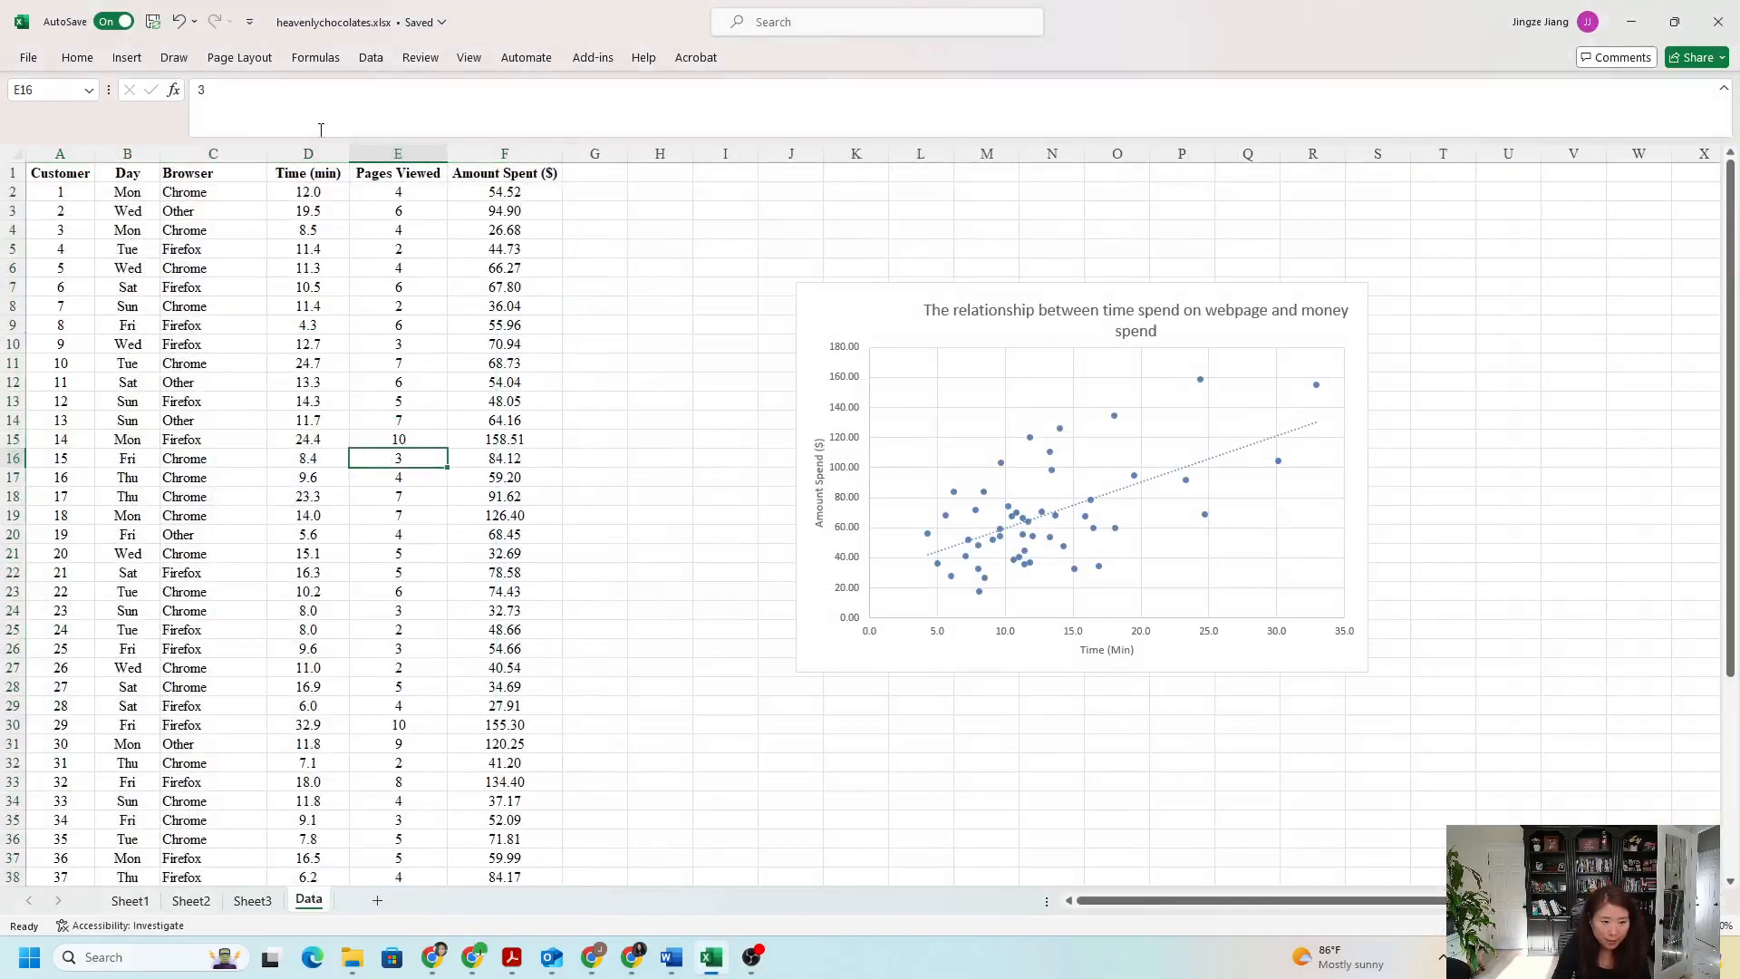
pyautogui.click(211, 229)
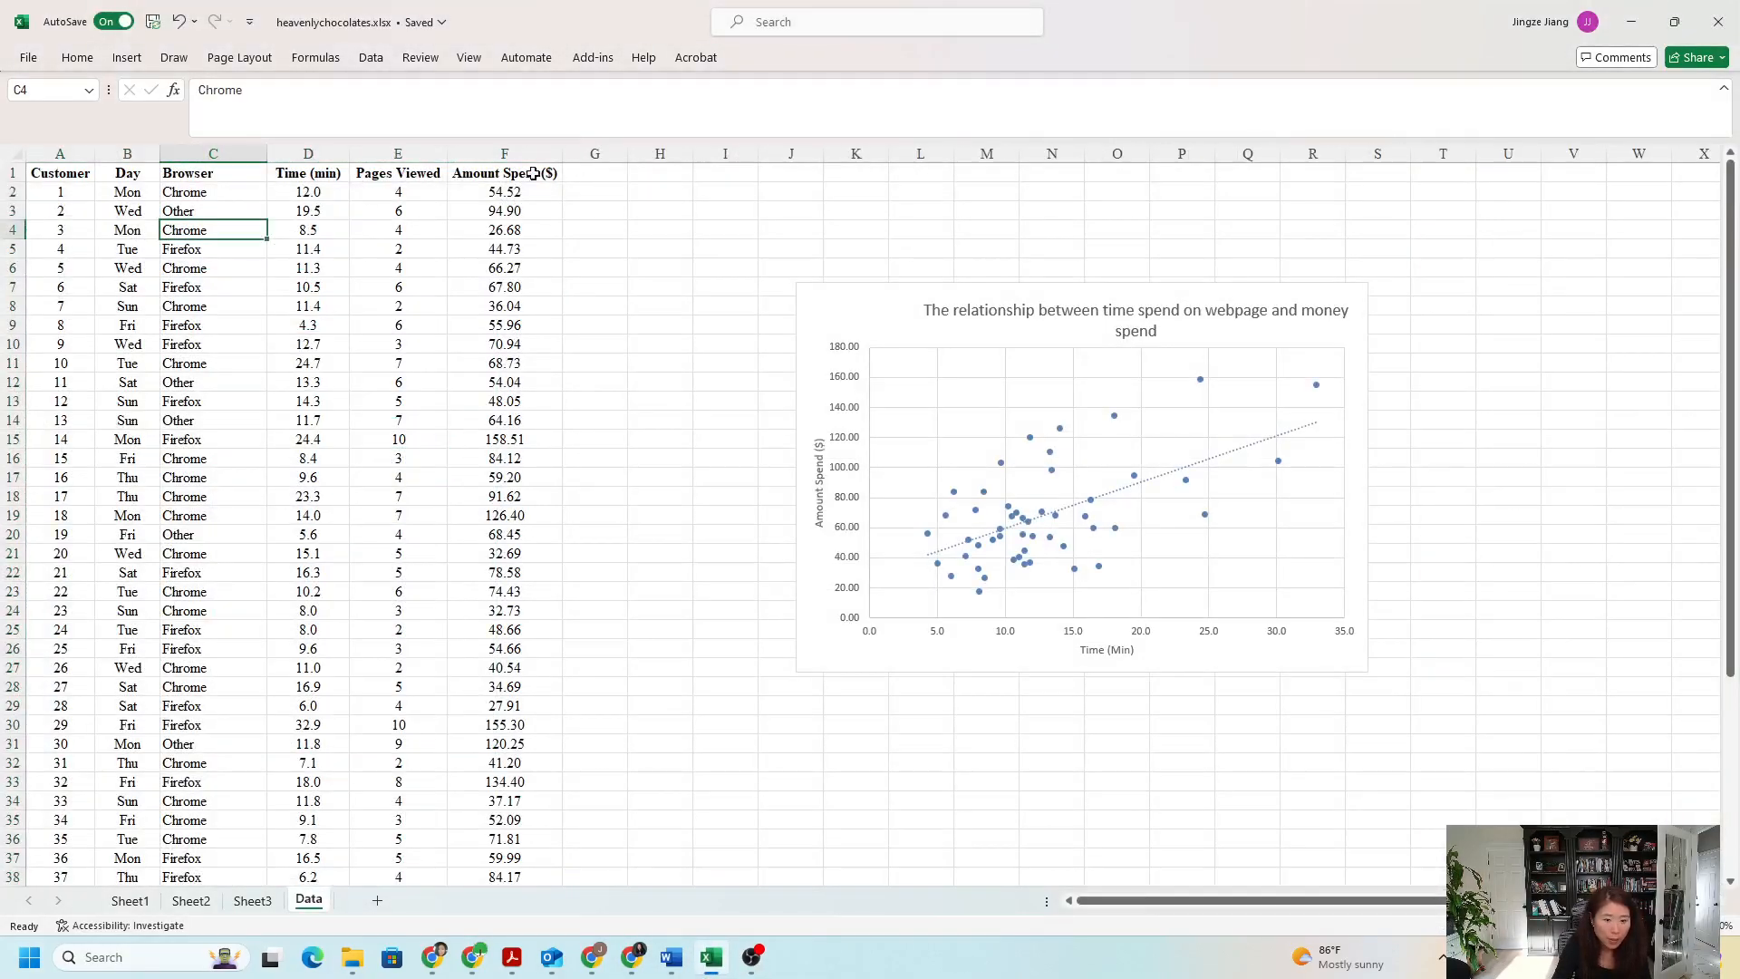
pyautogui.click(509, 155)
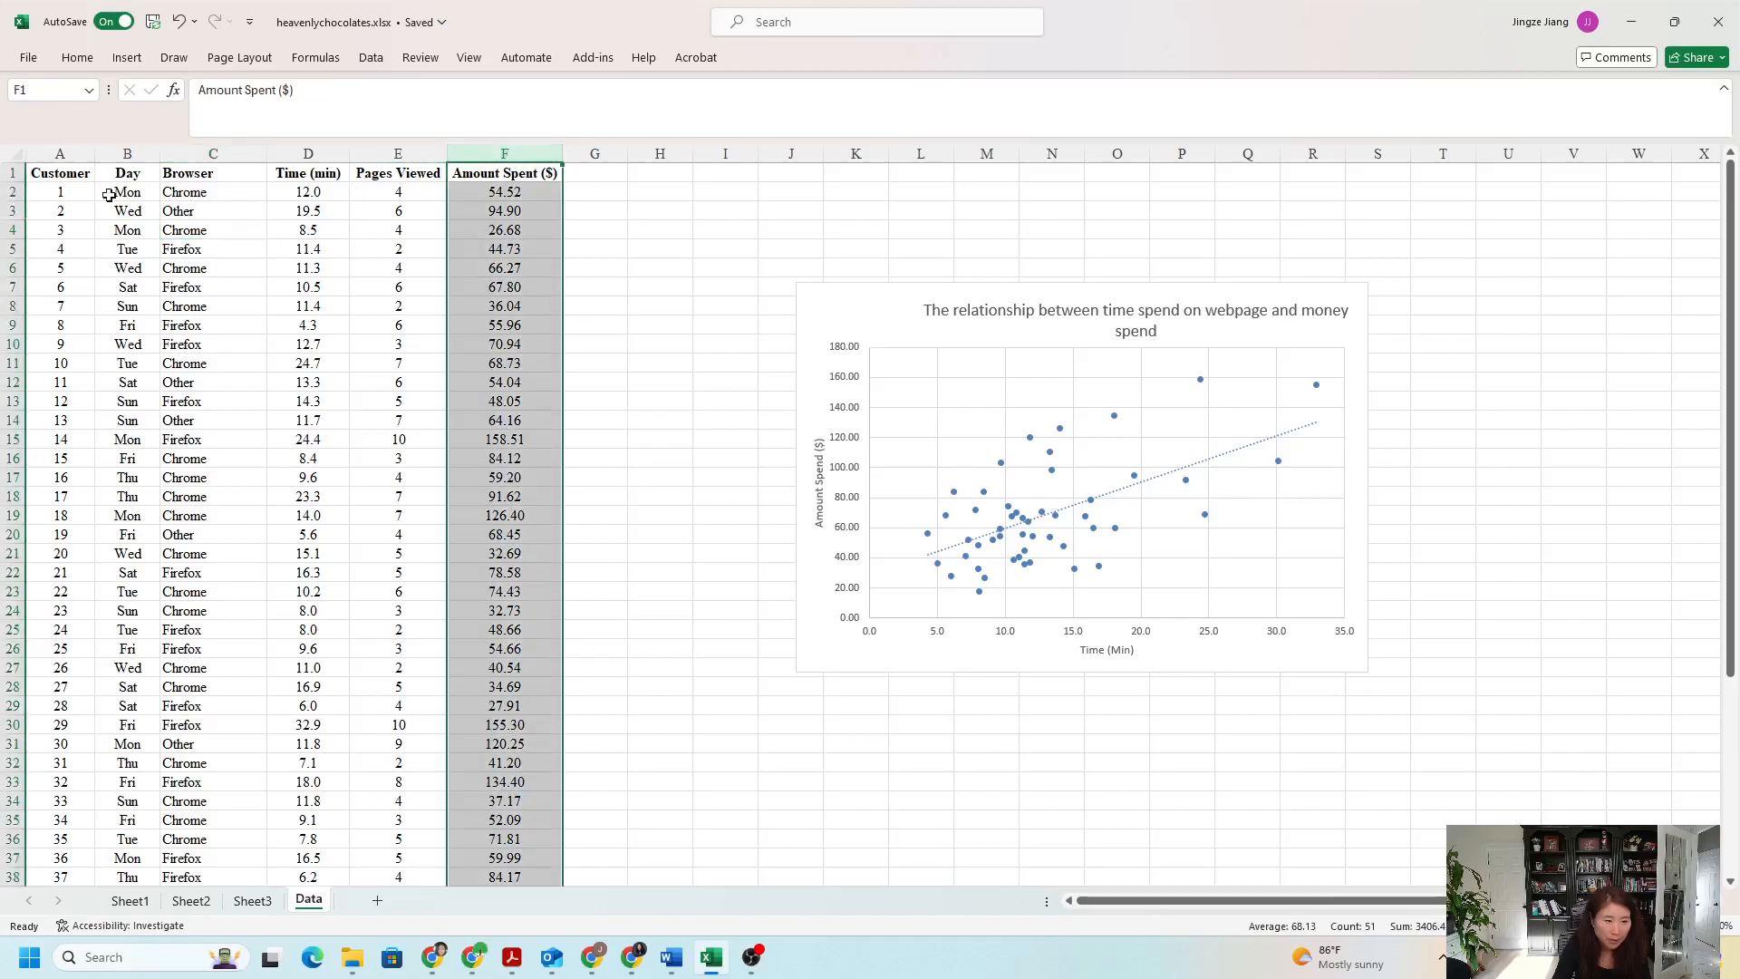
pyautogui.click(121, 155)
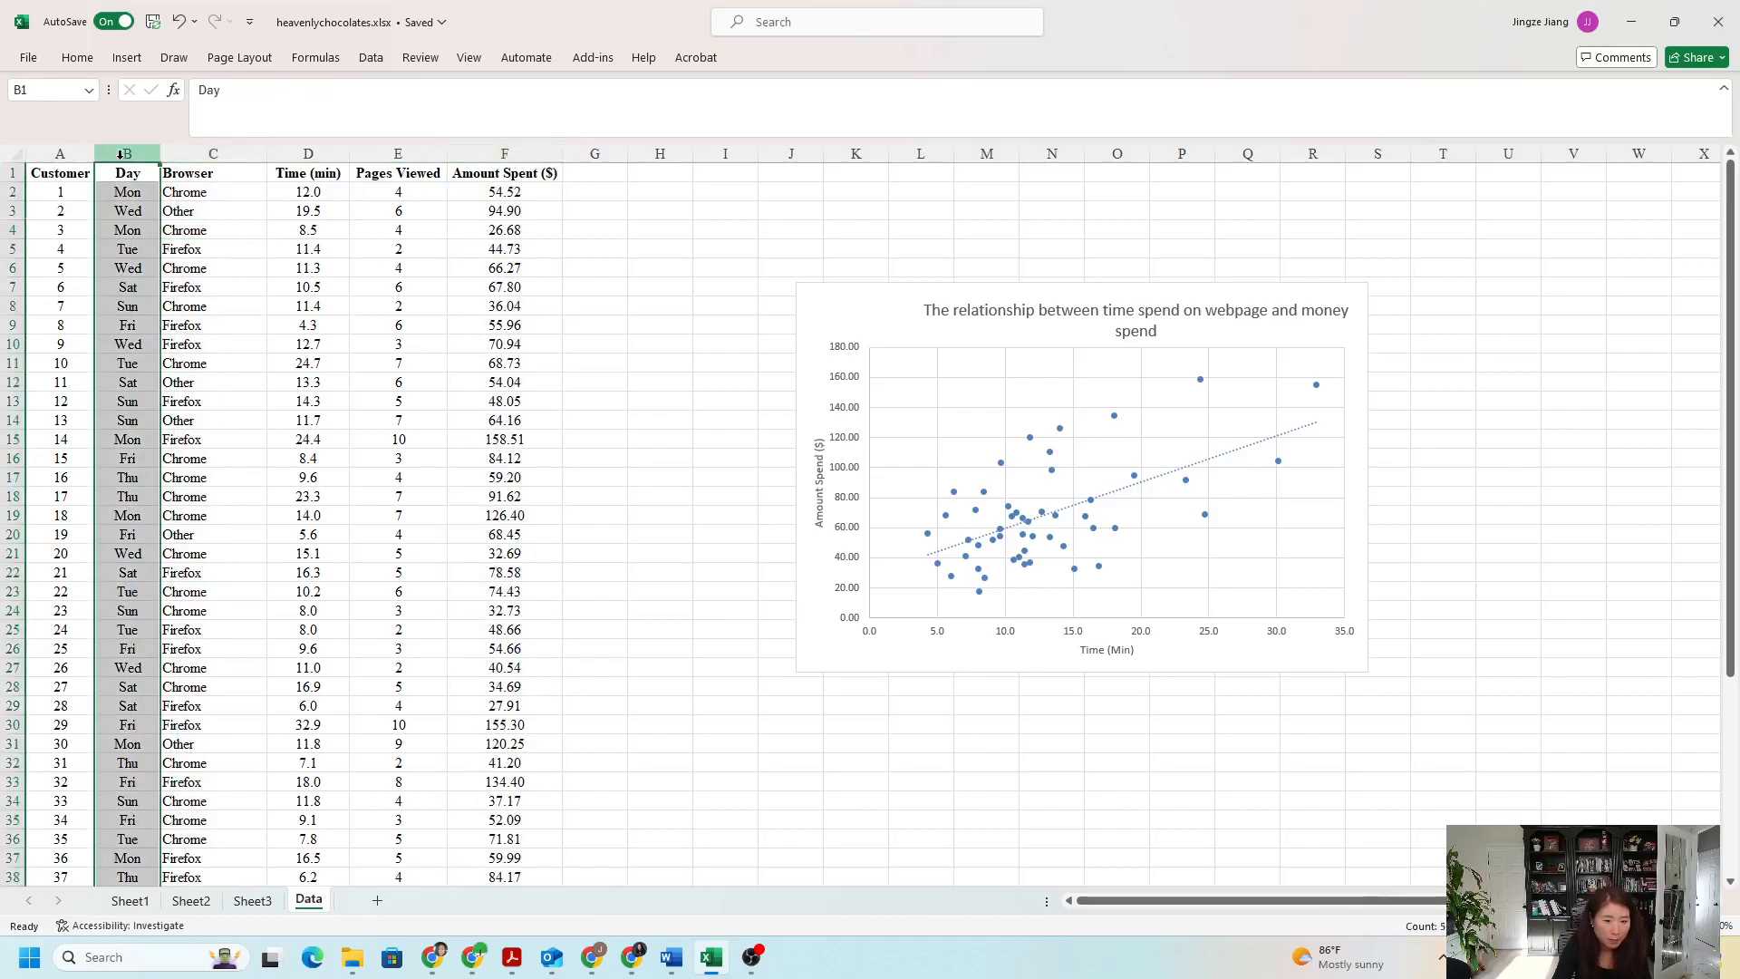
pyautogui.click(131, 193)
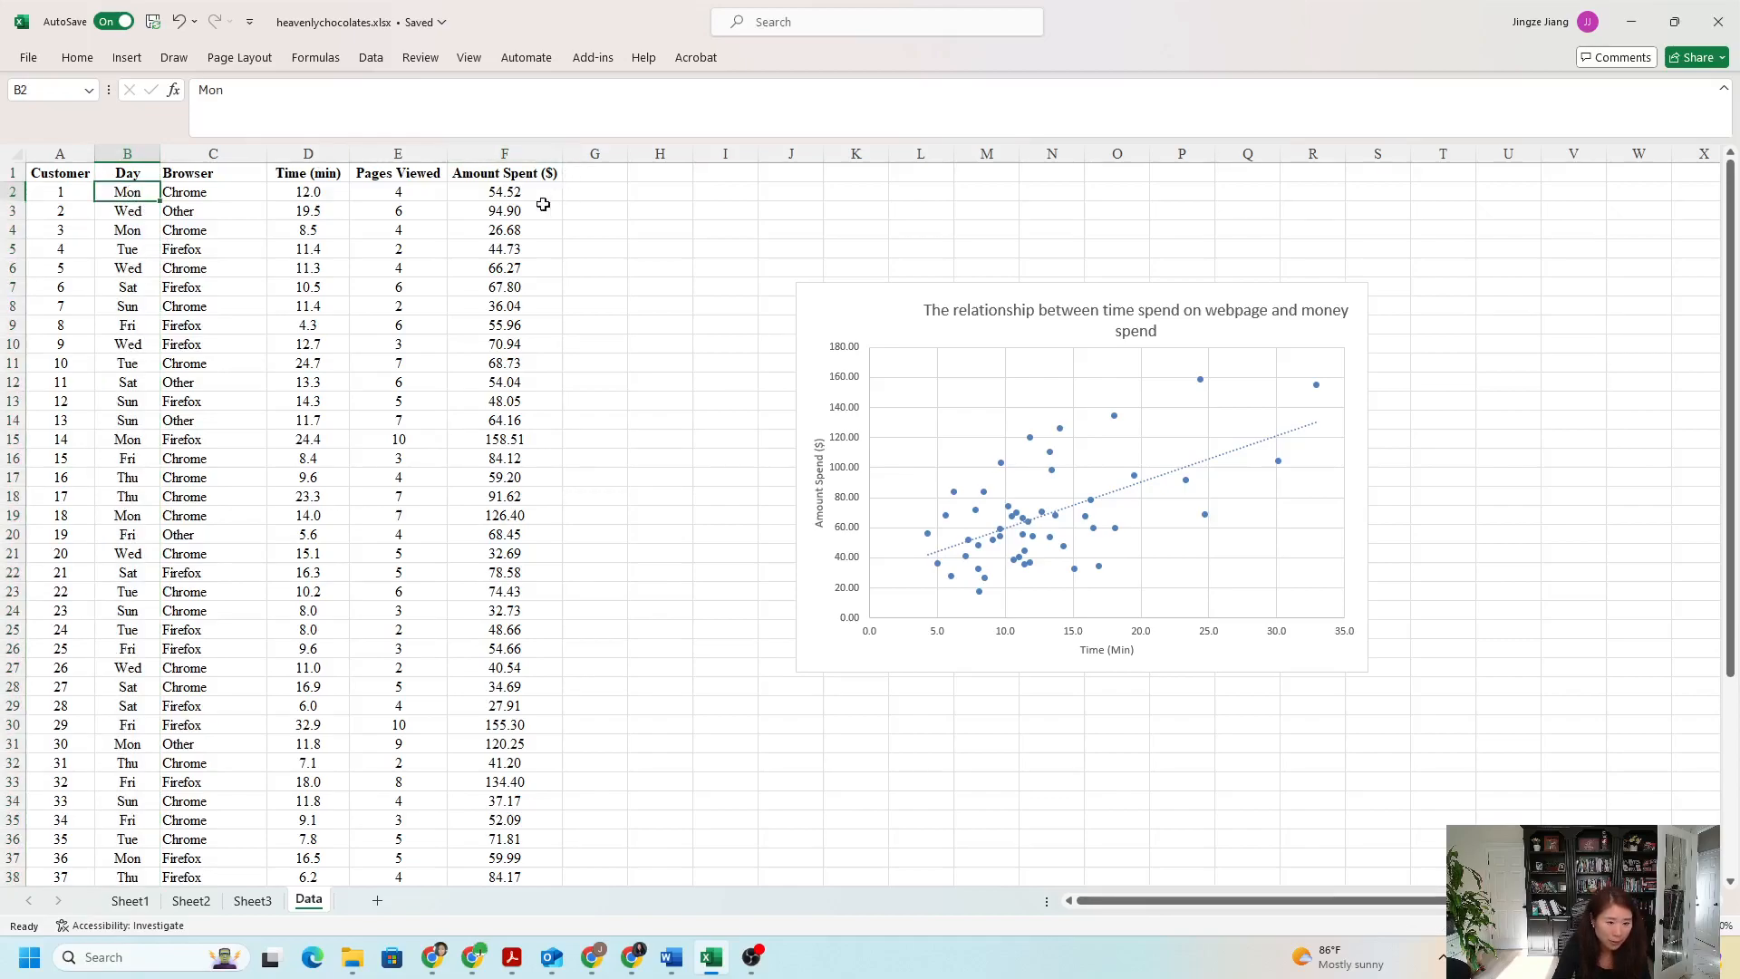
pyautogui.click(126, 214)
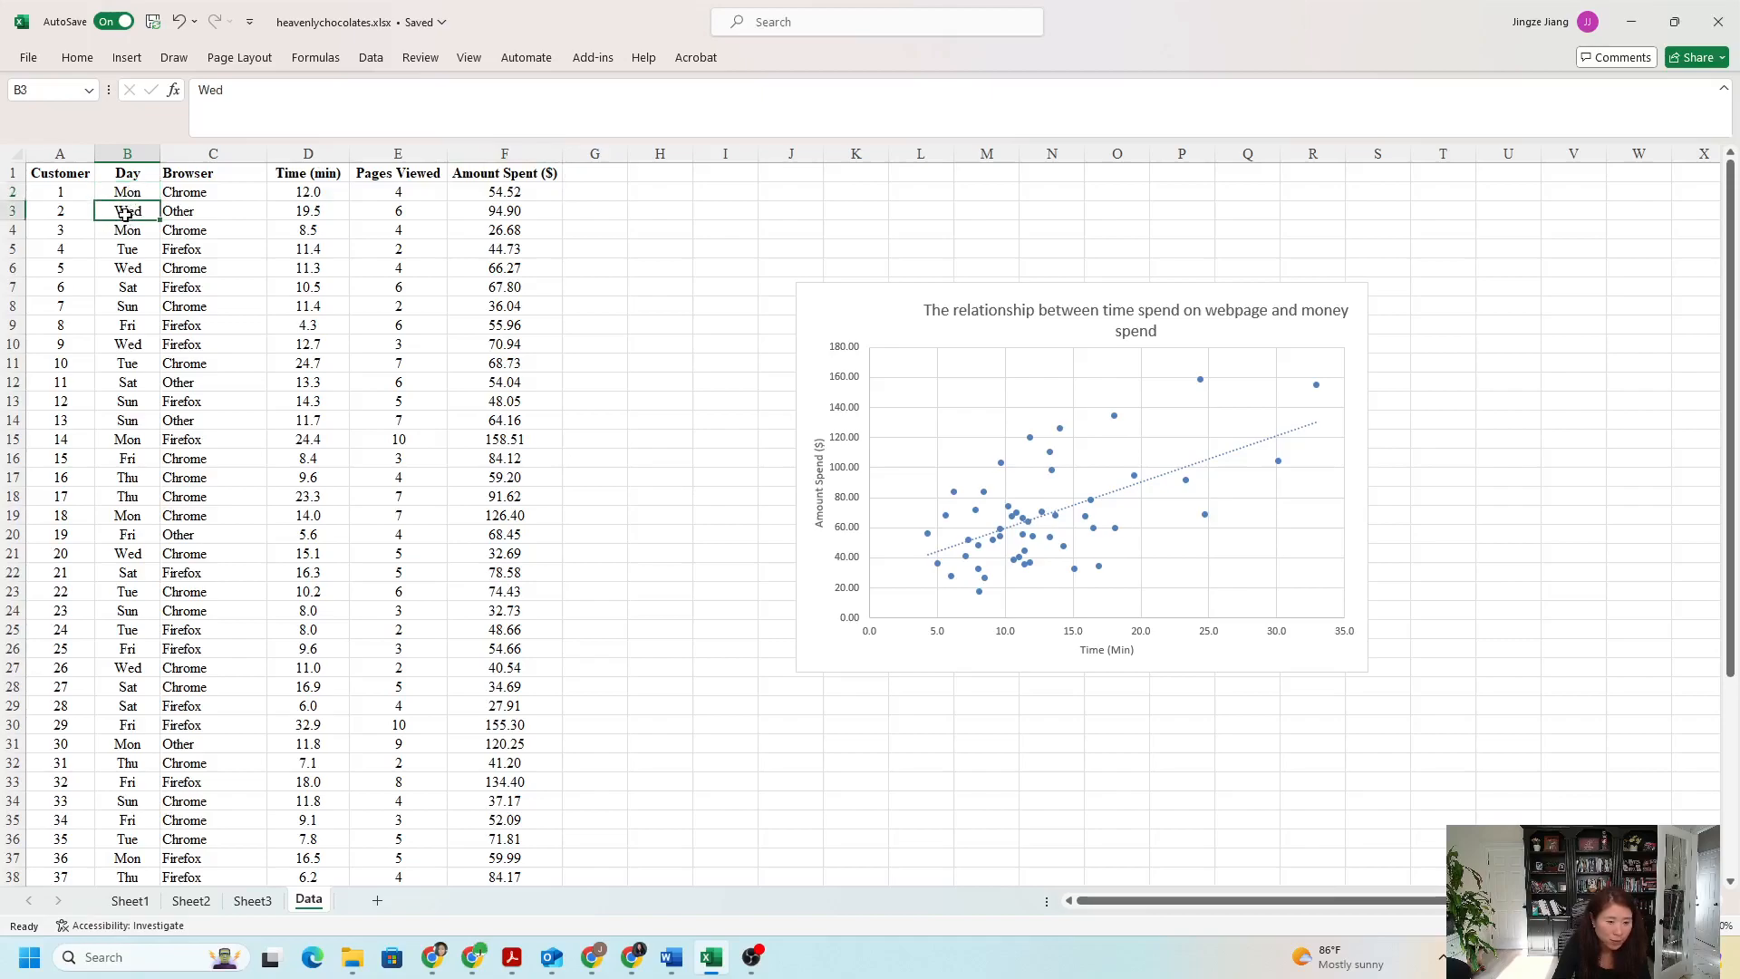
pyautogui.click(480, 212)
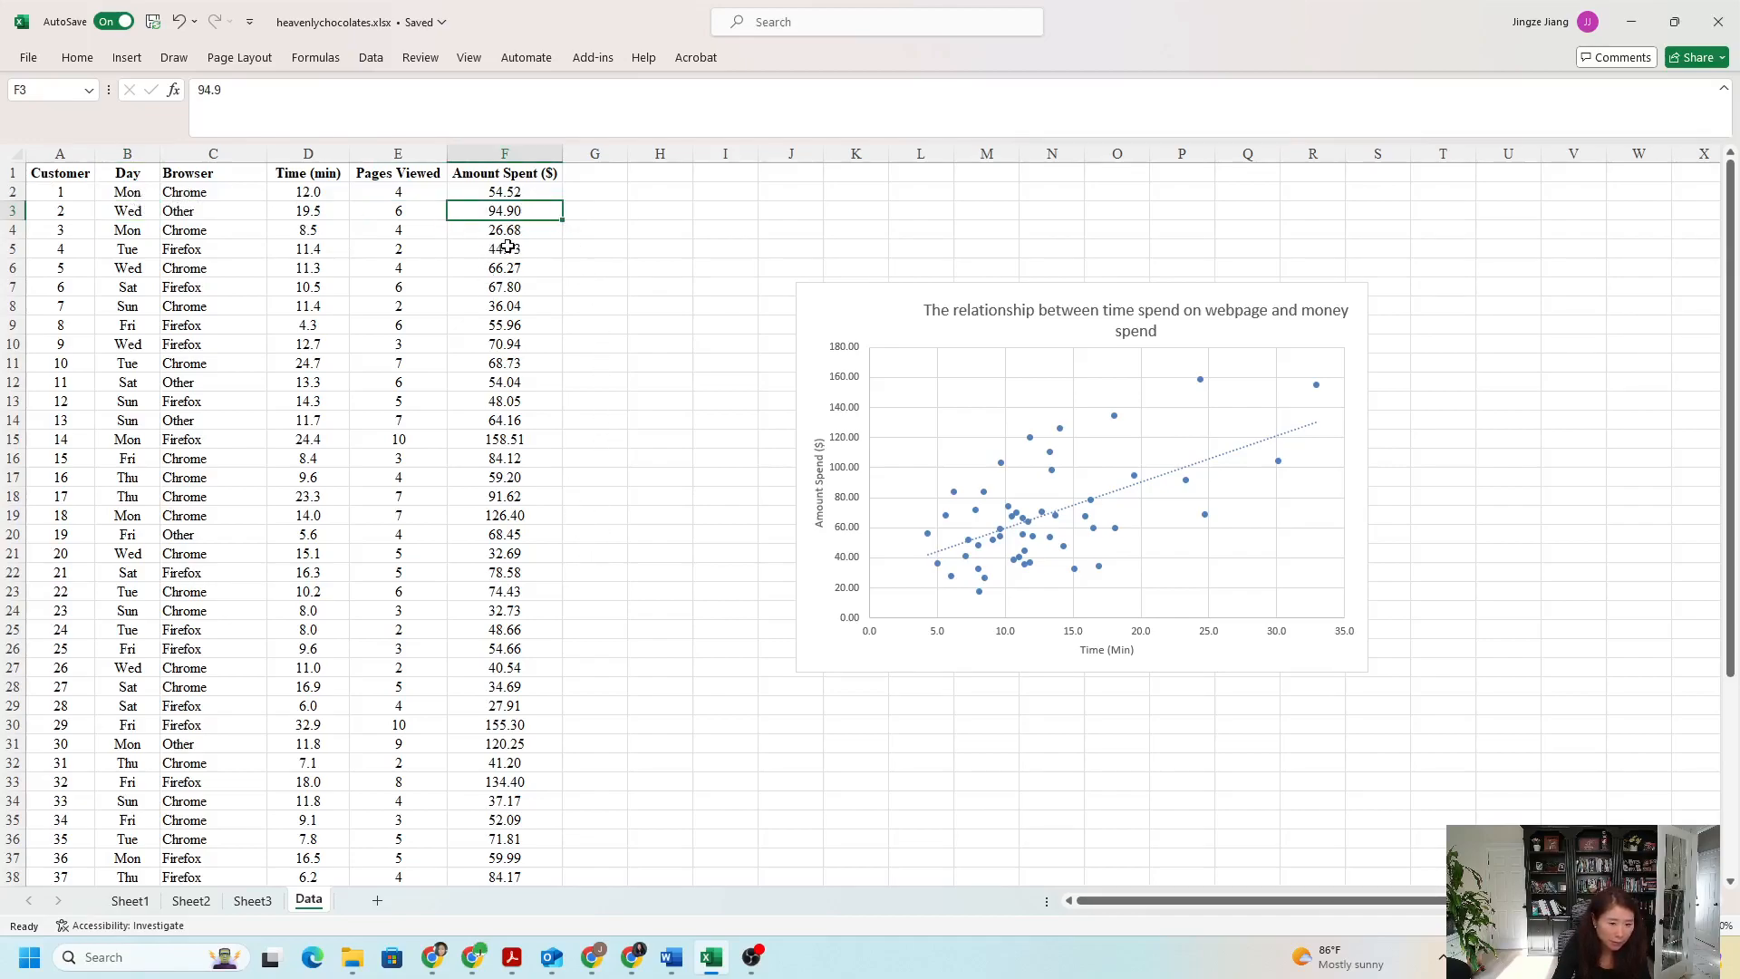
pyautogui.click(134, 218)
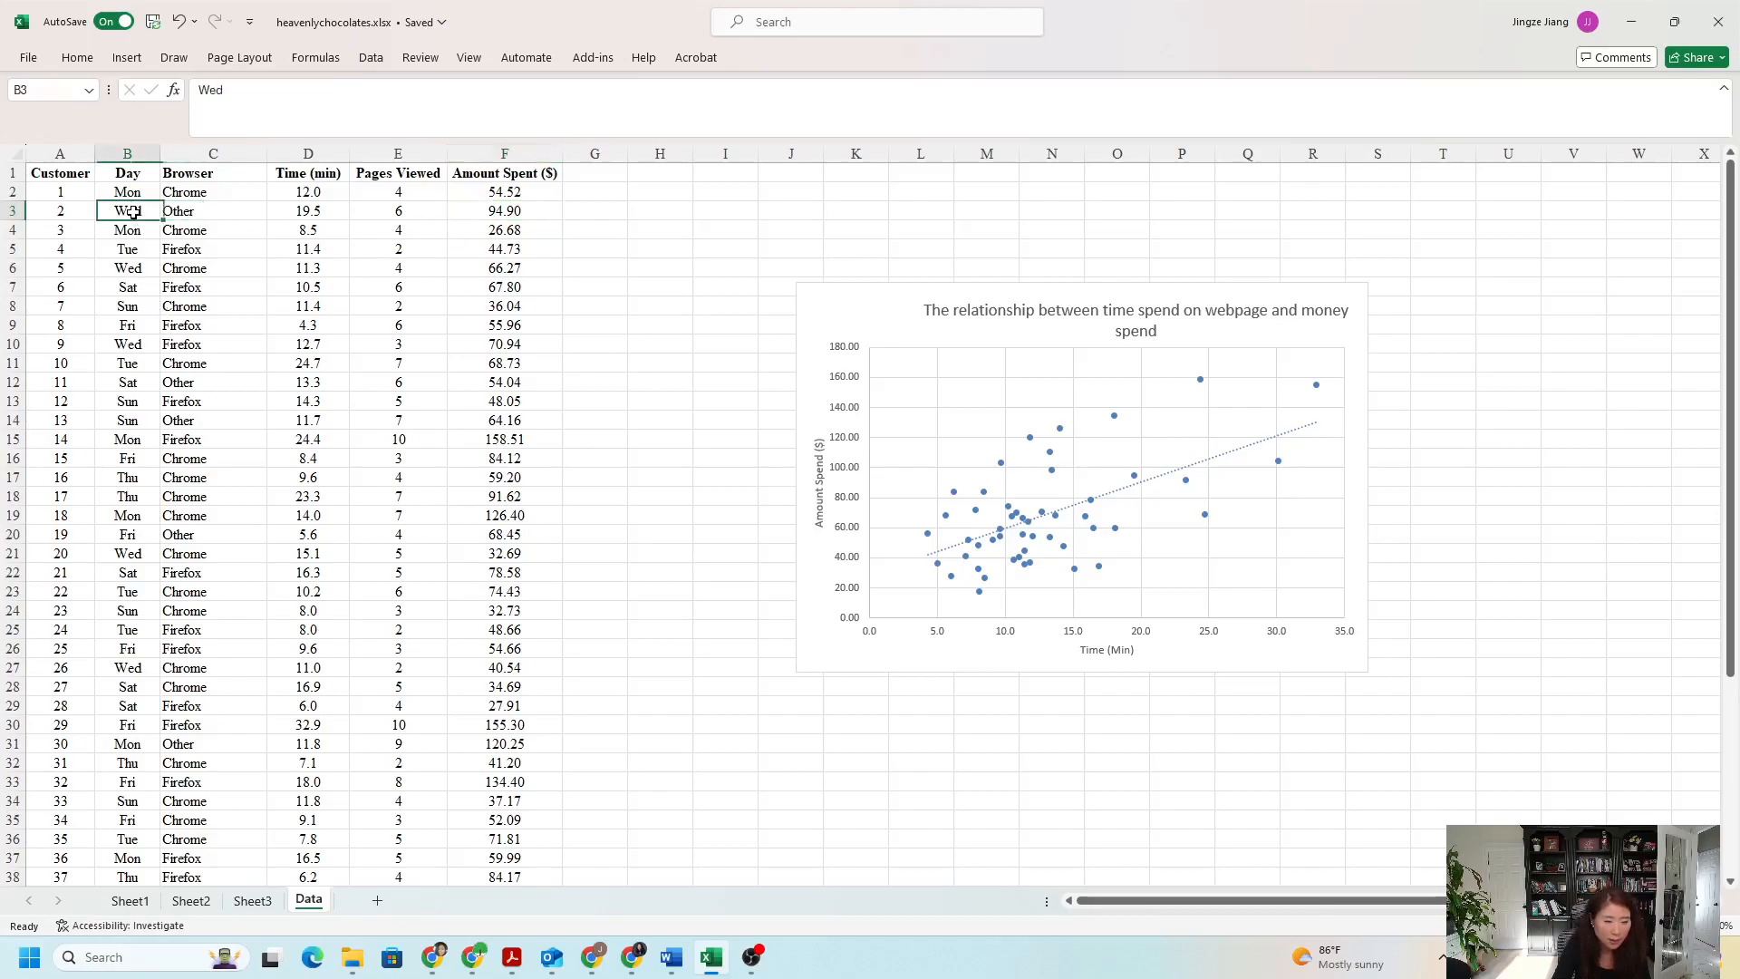
pyautogui.click(141, 251)
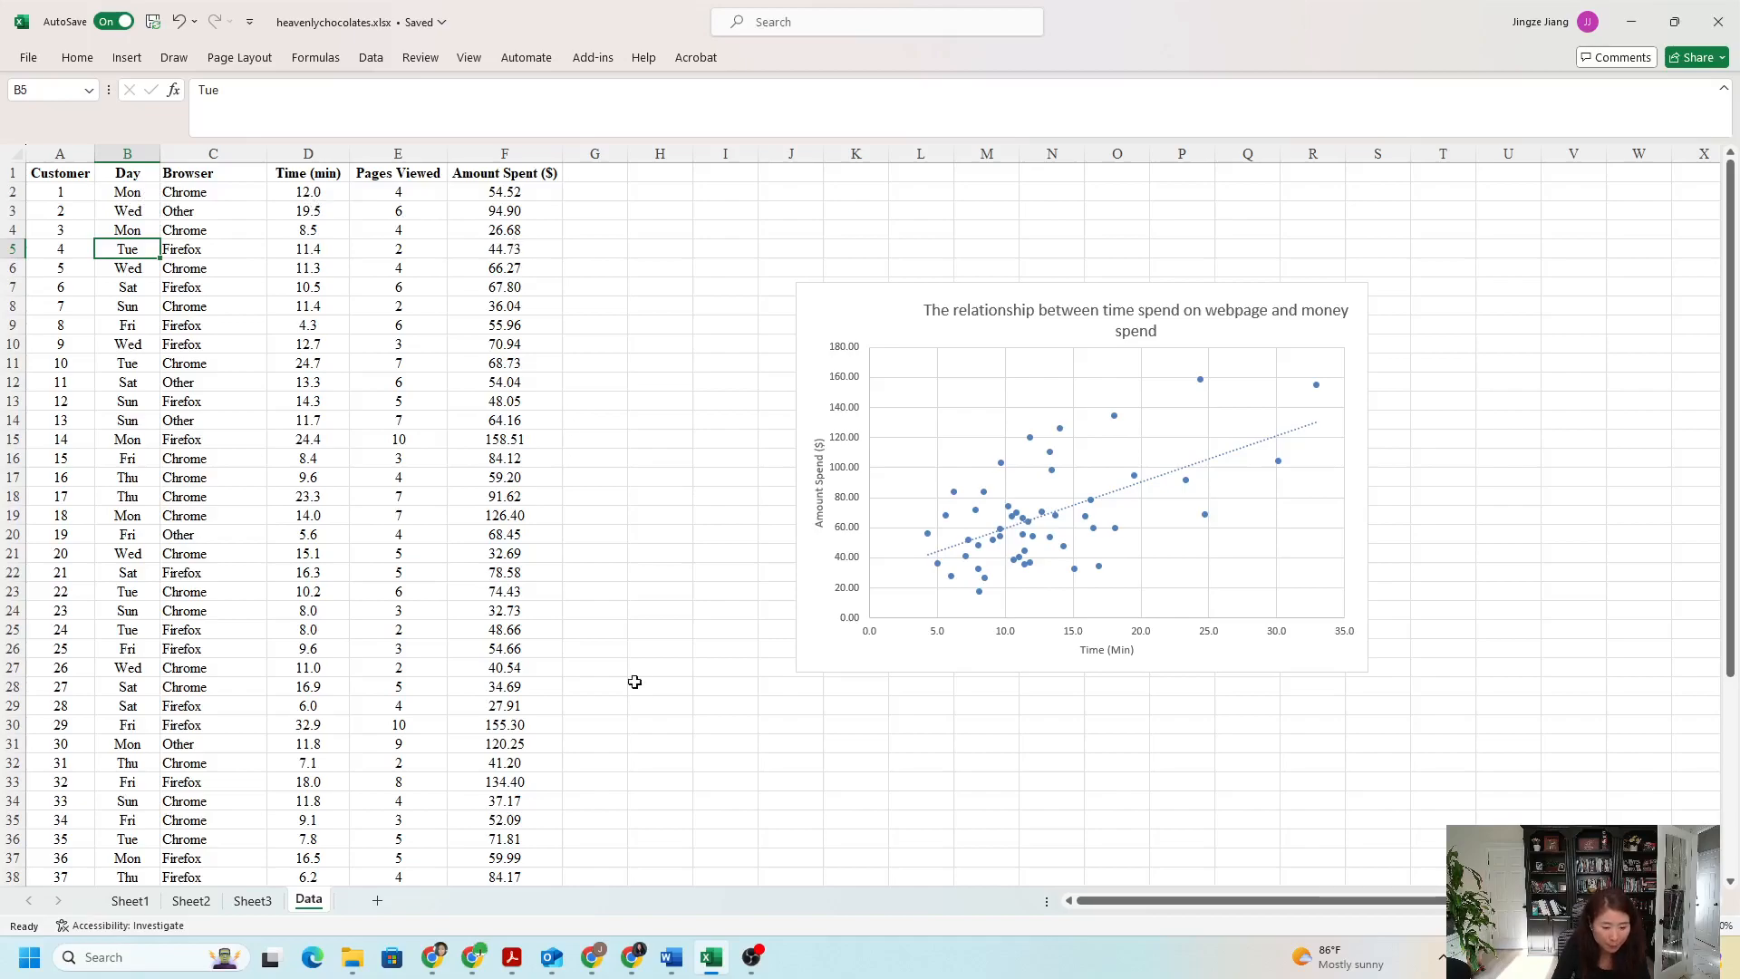
# - Switch to the assignment PDF in Acrobat and read question 5, highlighting the word Day
pyautogui.click(512, 957)
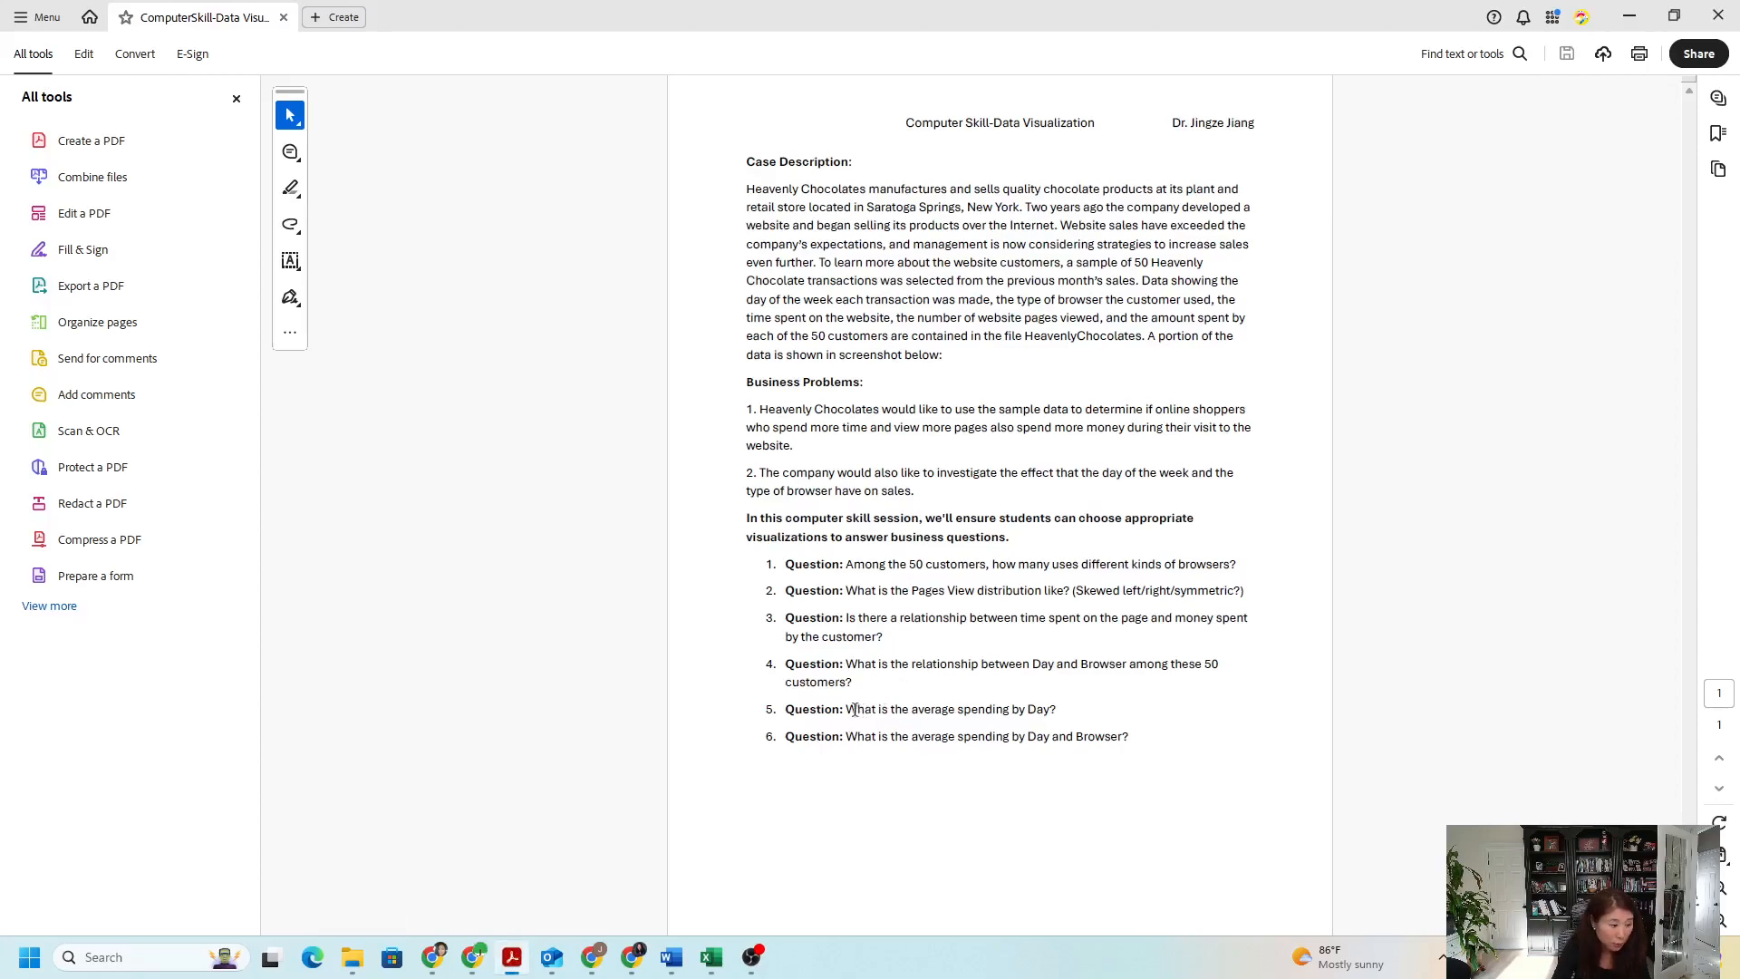
pyautogui.moveTo(963, 711); pyautogui.dragTo(1049, 712)
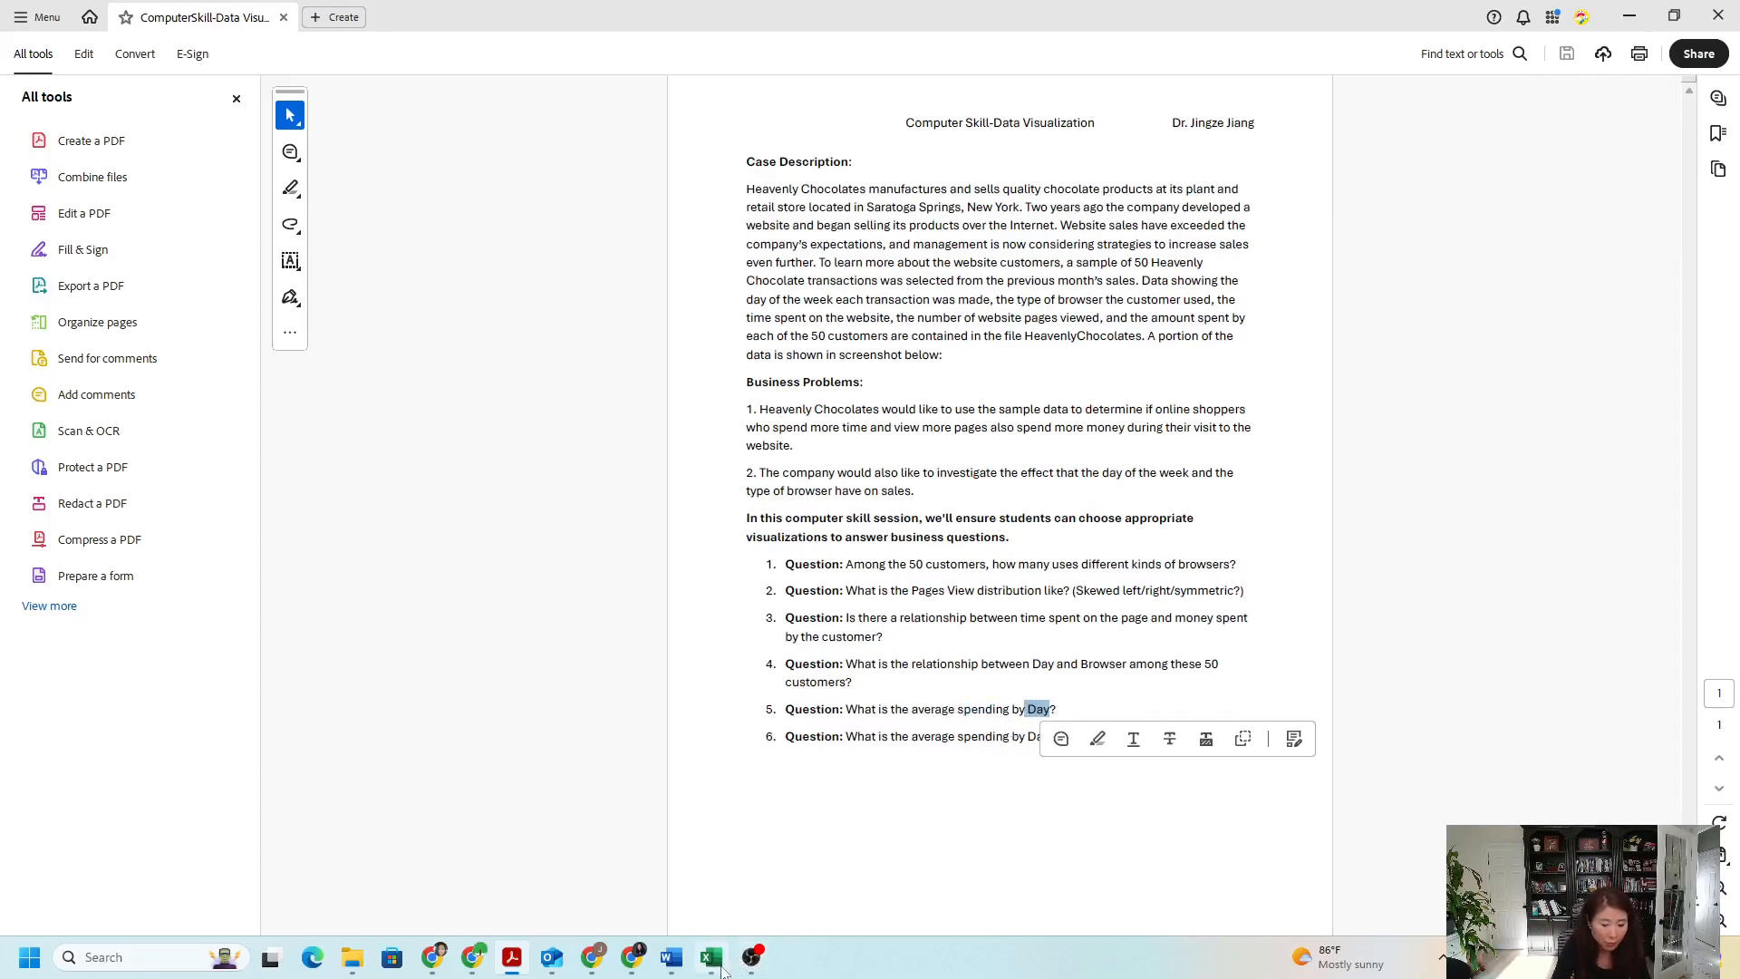
# - In Excel, create a PivotTable on a new worksheet from Data range A1:F51, with Day as rows and Amount Spent ($) as values
pyautogui.moveTo(722, 970)
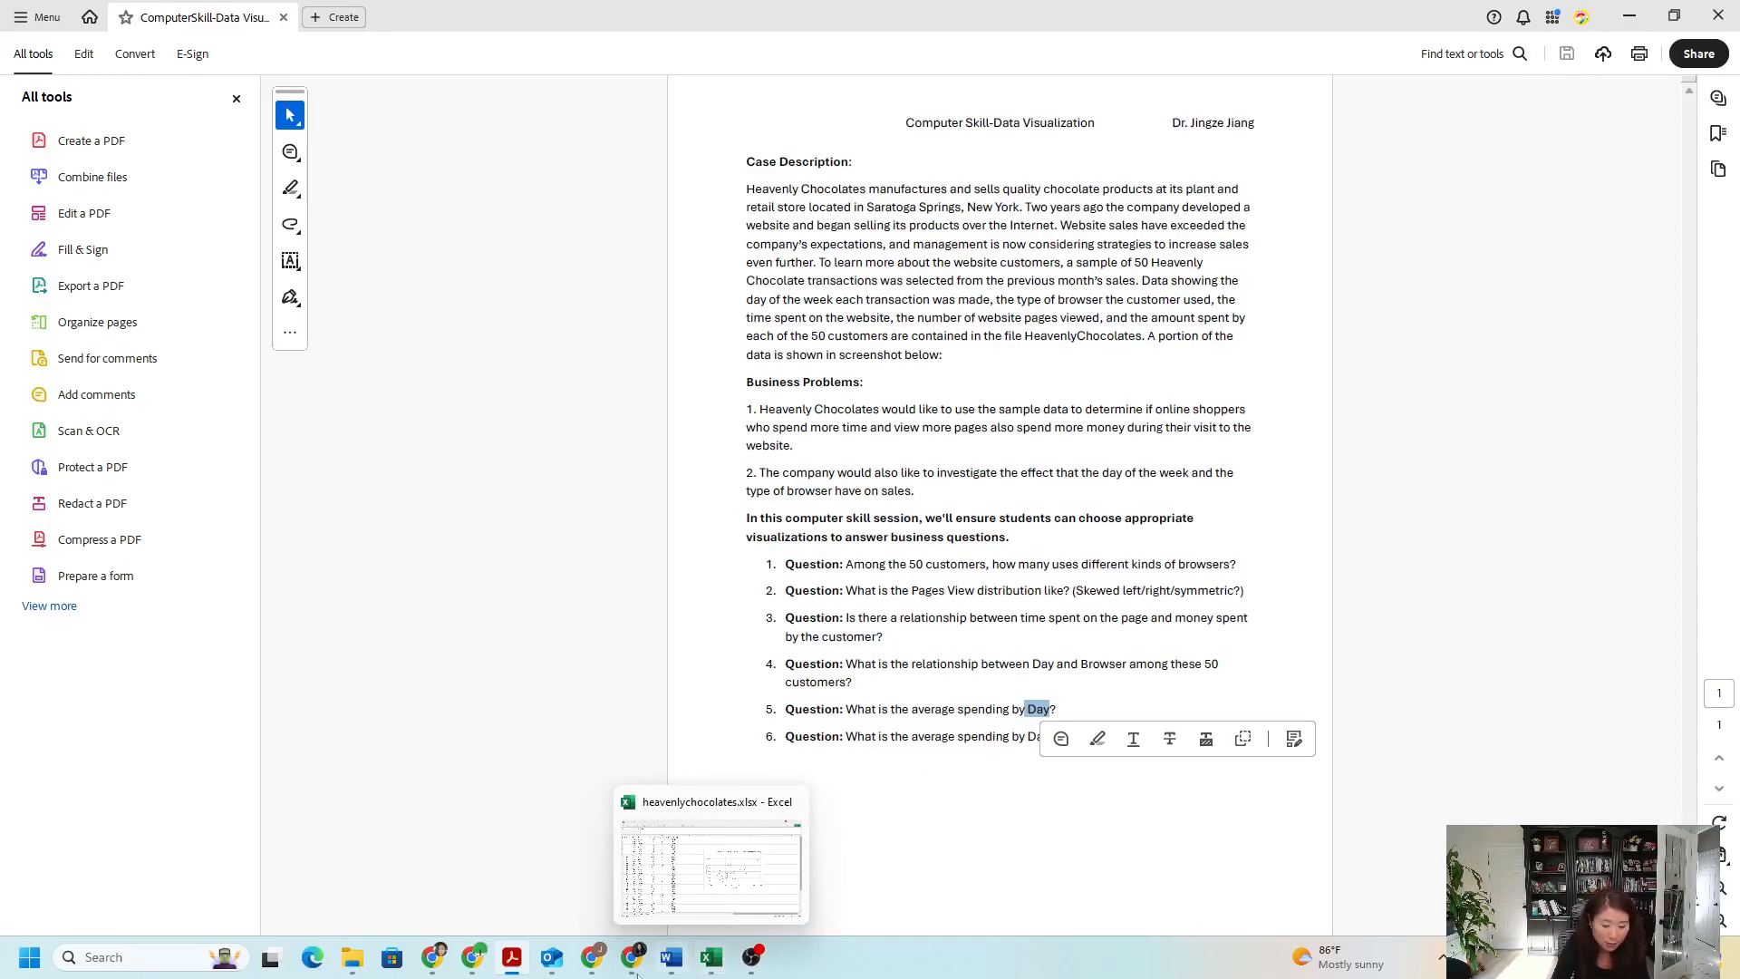
pyautogui.click(710, 957)
pyautogui.click(299, 360)
pyautogui.moveTo(68, 174); pyautogui.dragTo(530, 859)
pyautogui.scroll(5, 541, 646)
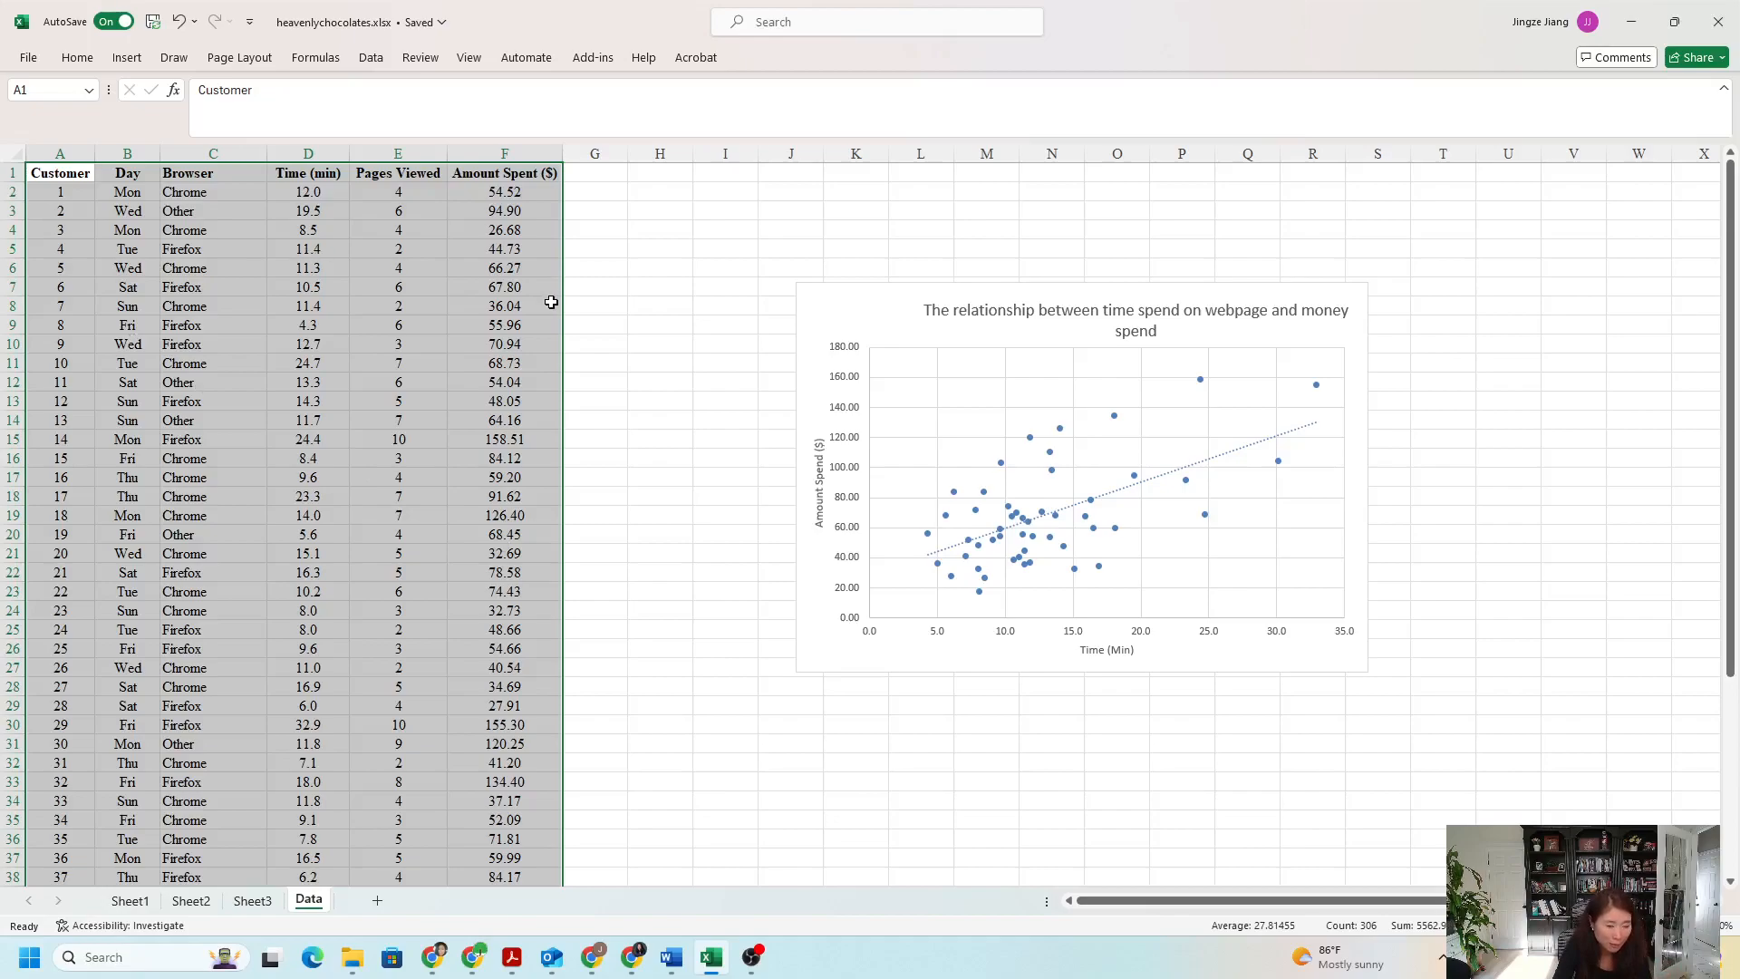
pyautogui.click(127, 57)
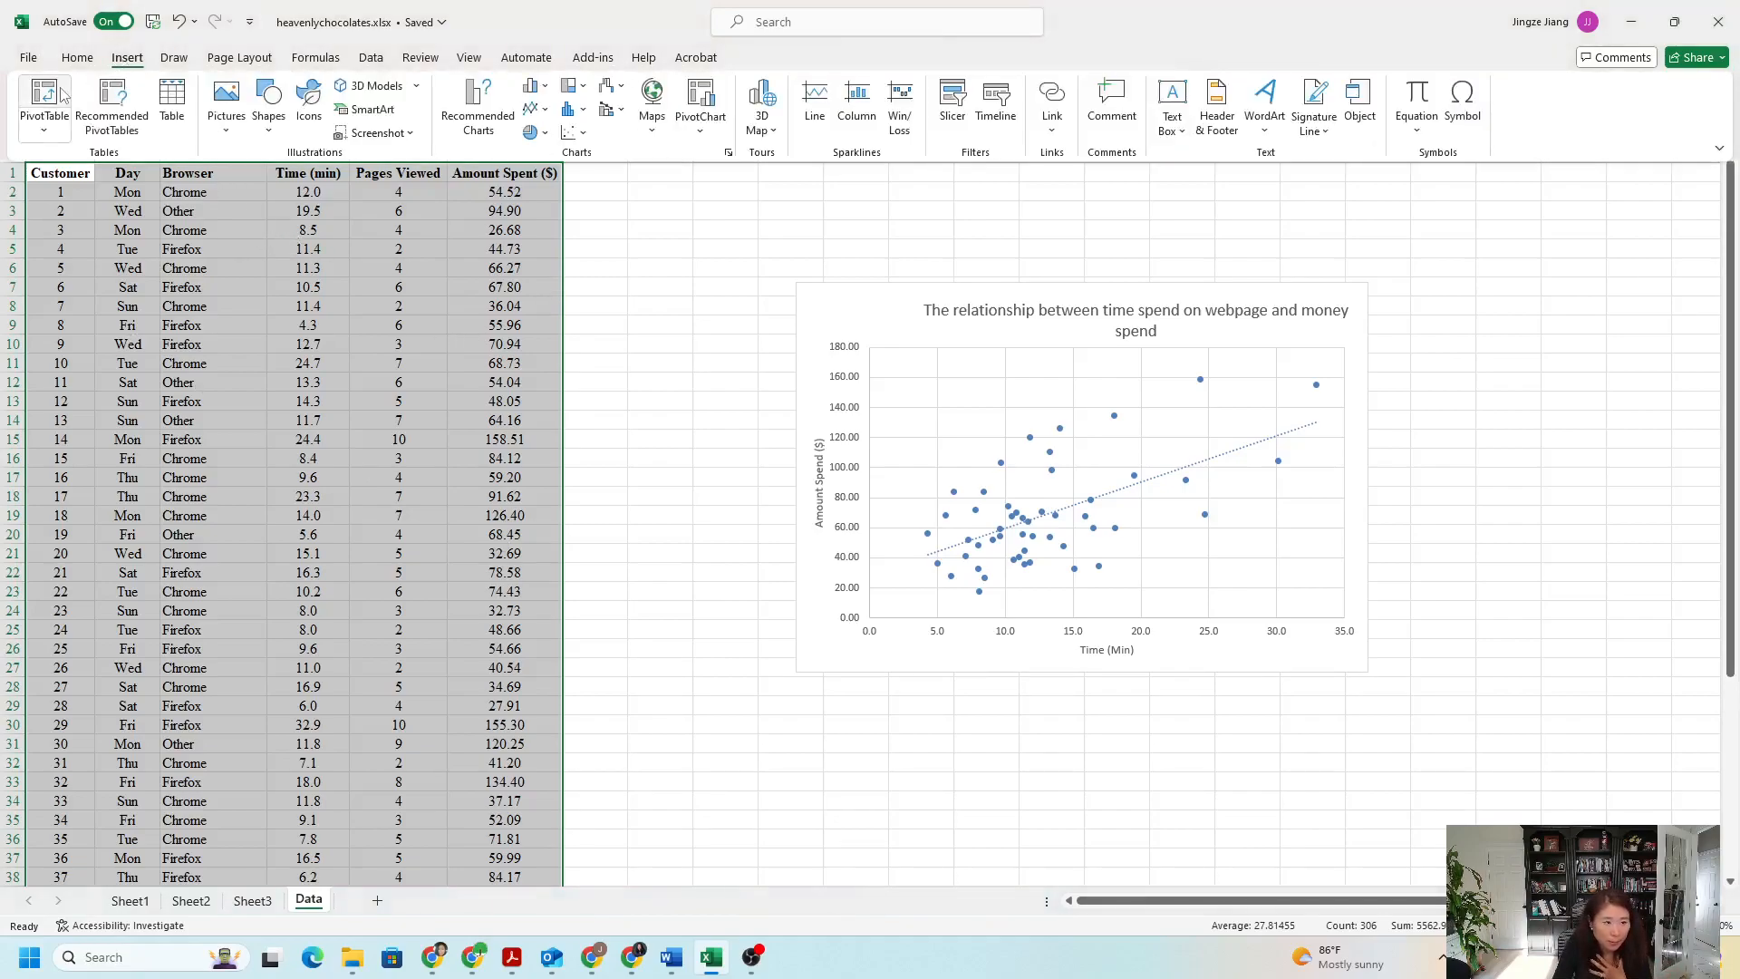
pyautogui.click(45, 99)
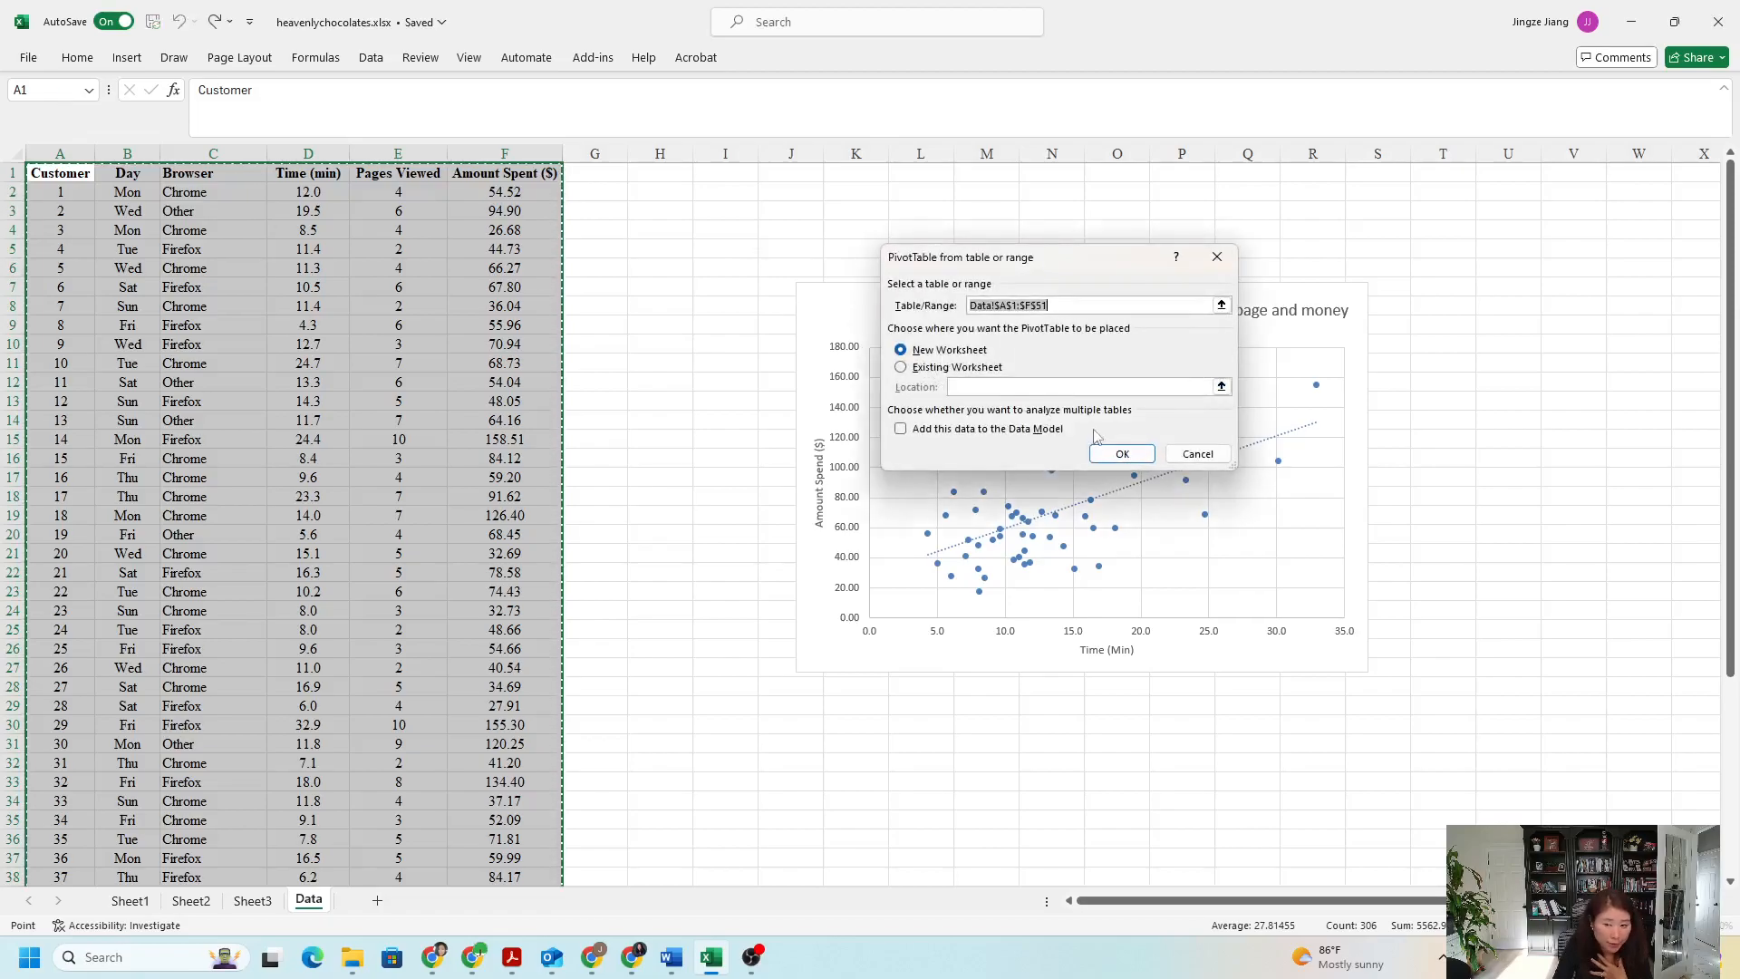
pyautogui.click(1117, 453)
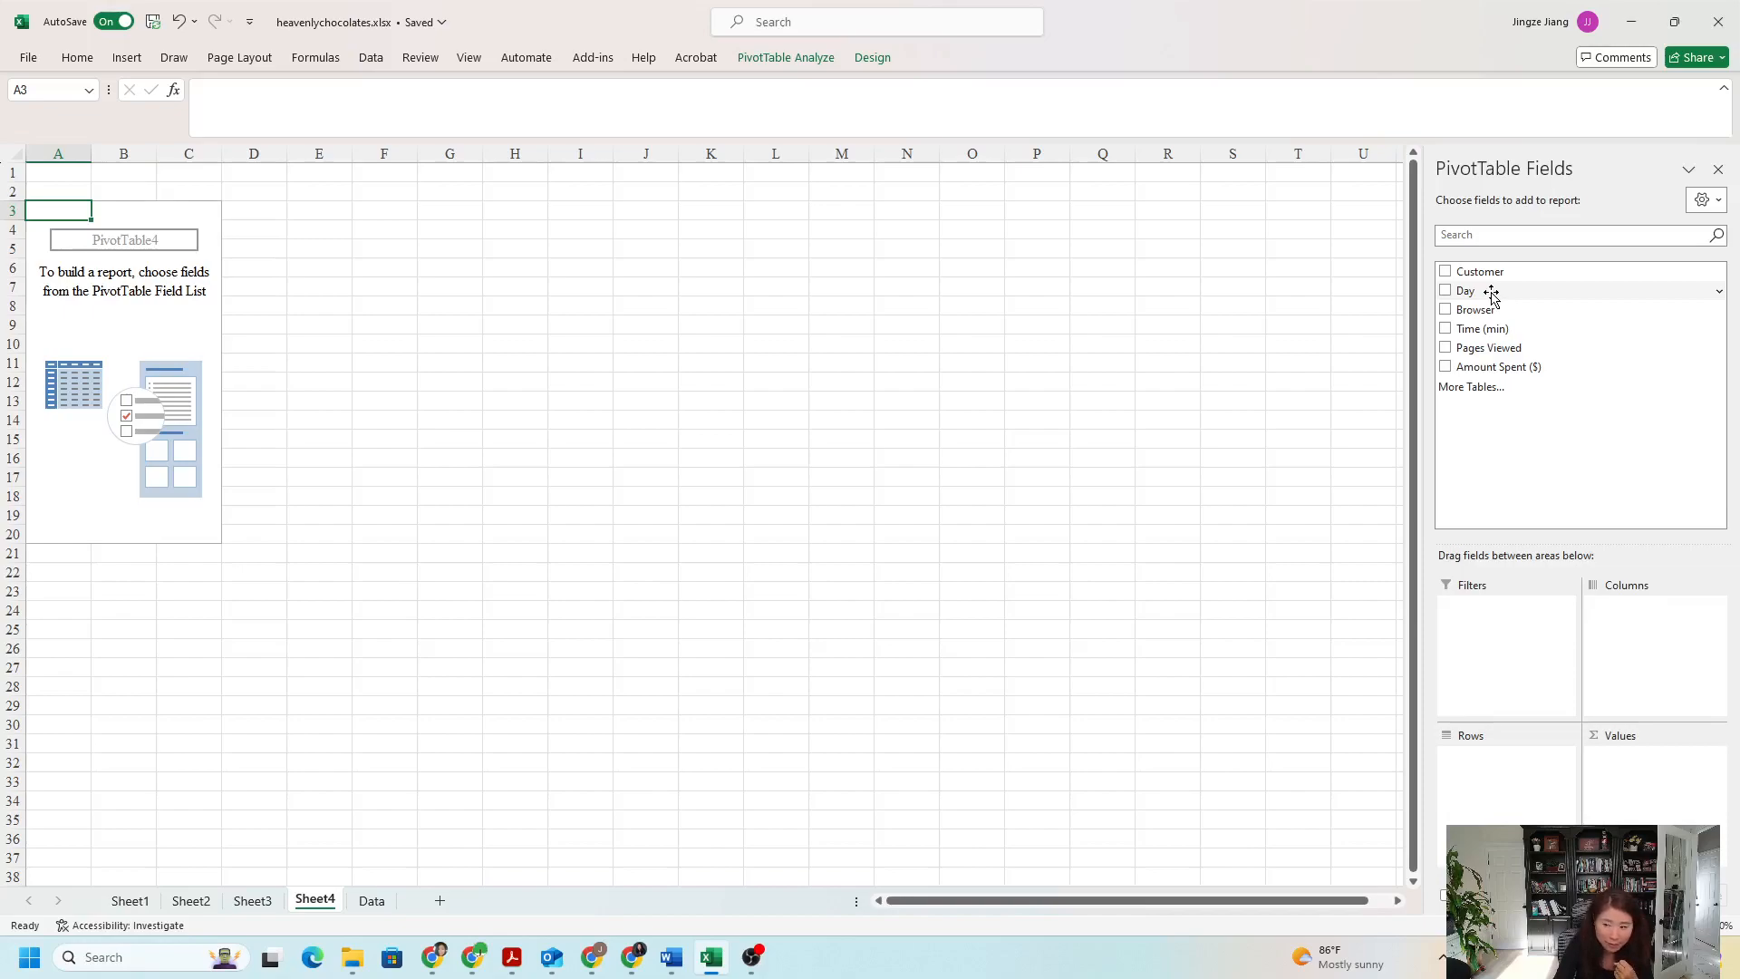
pyautogui.moveTo(1490, 293); pyautogui.dragTo(1497, 791)
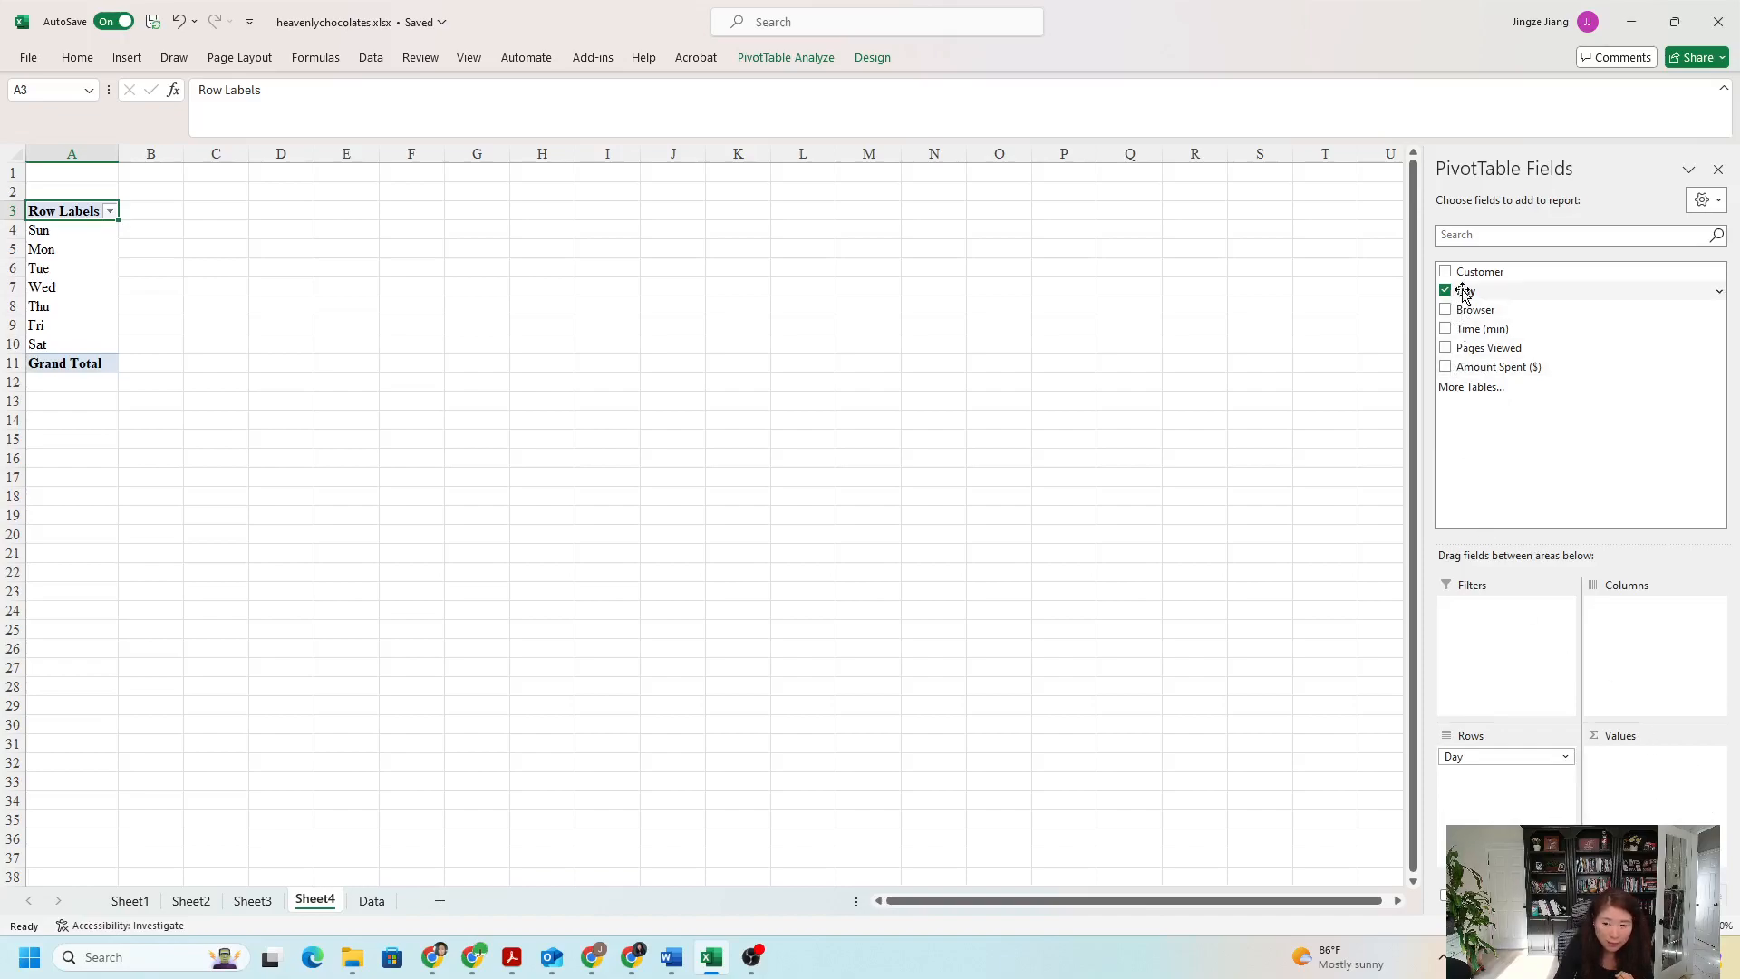
pyautogui.moveTo(1497, 375); pyautogui.dragTo(1660, 785)
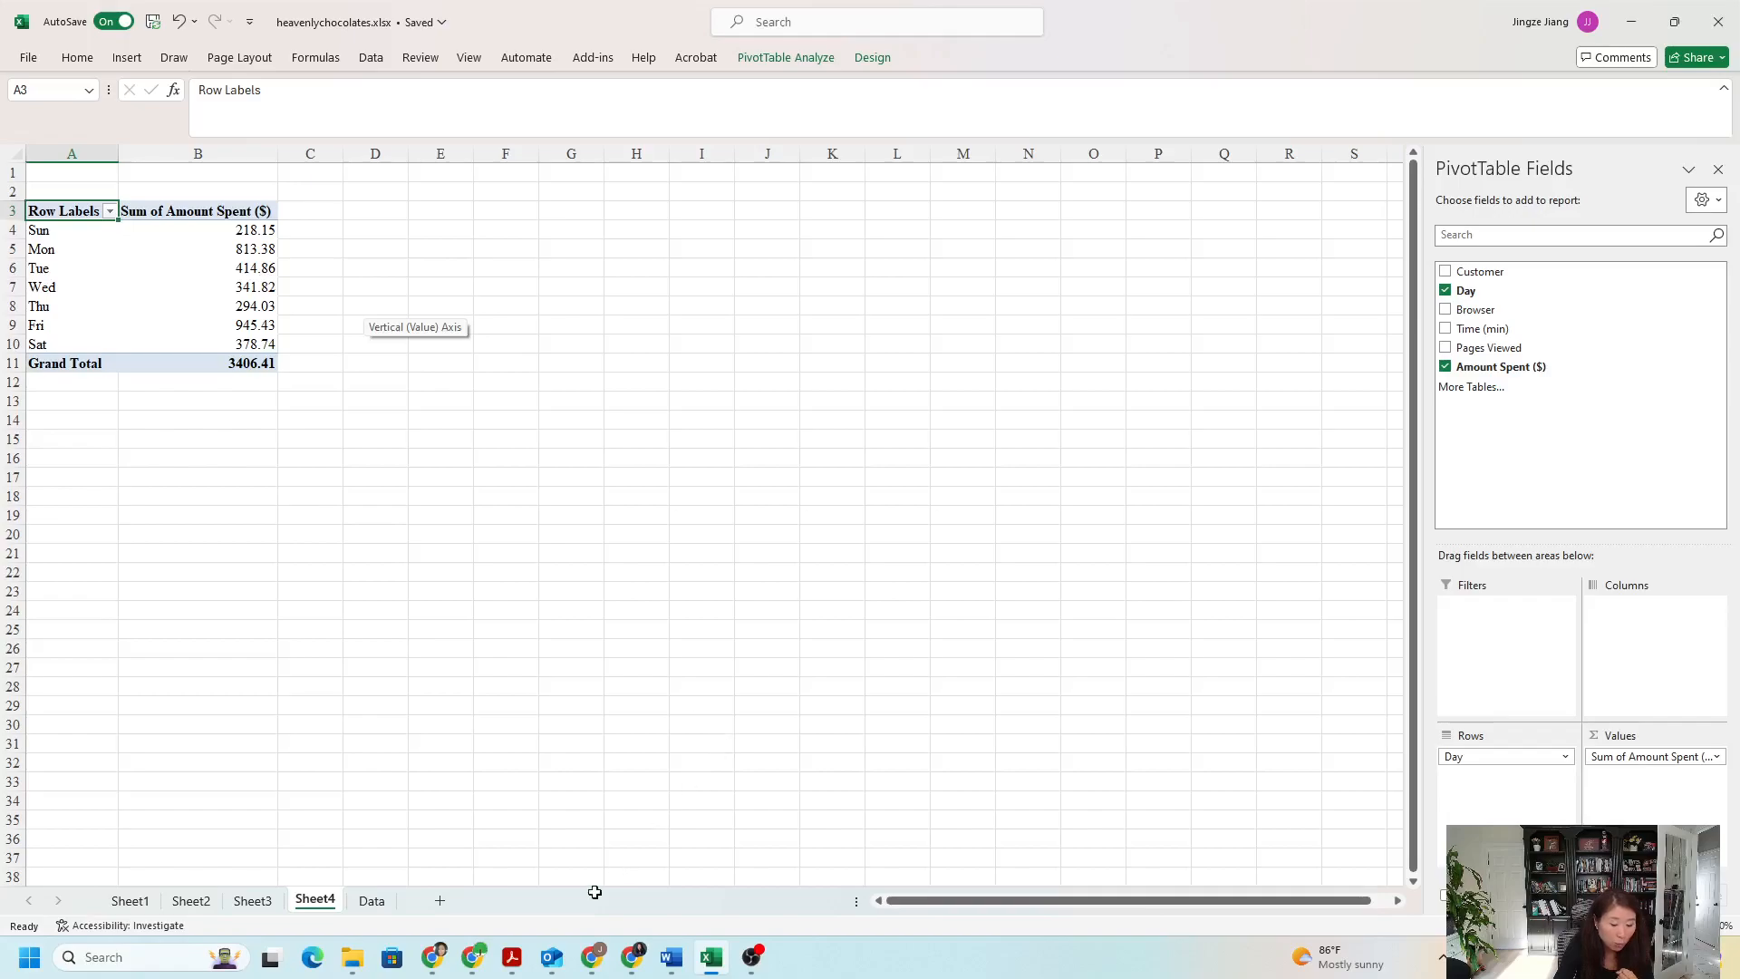
# - Recheck question 5 in the Acrobat PDF, and return to Excel to review the summed spending per day
pyautogui.click(512, 957)
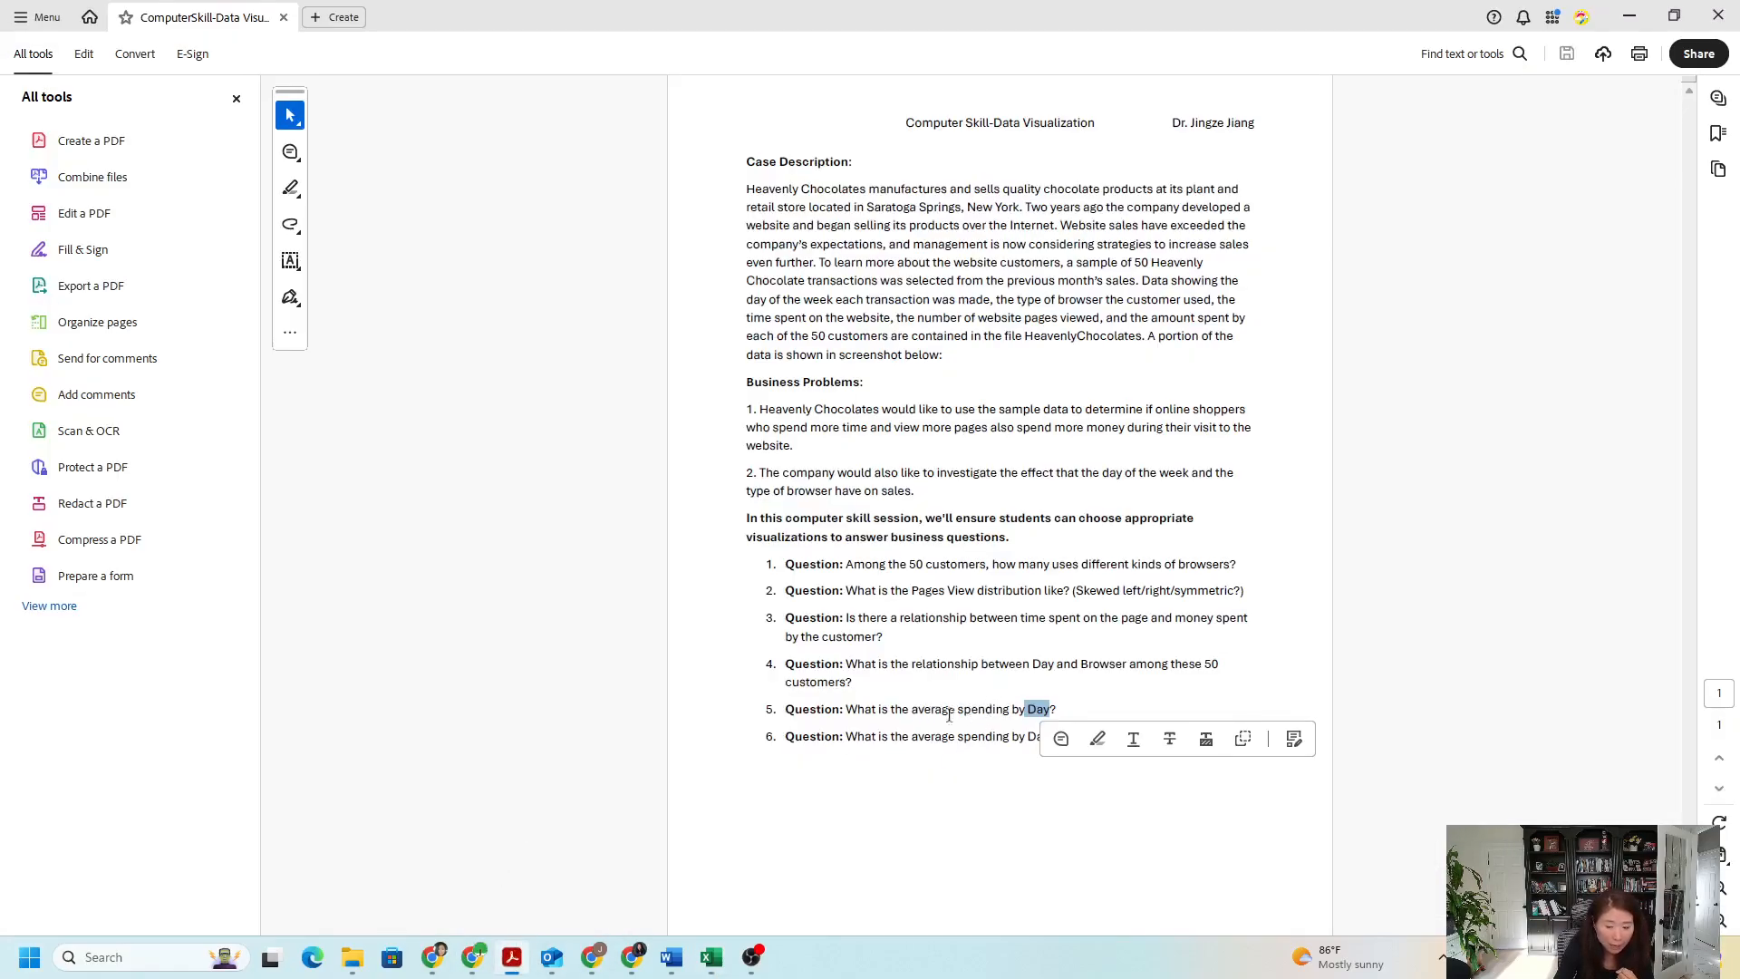
pyautogui.click(715, 958)
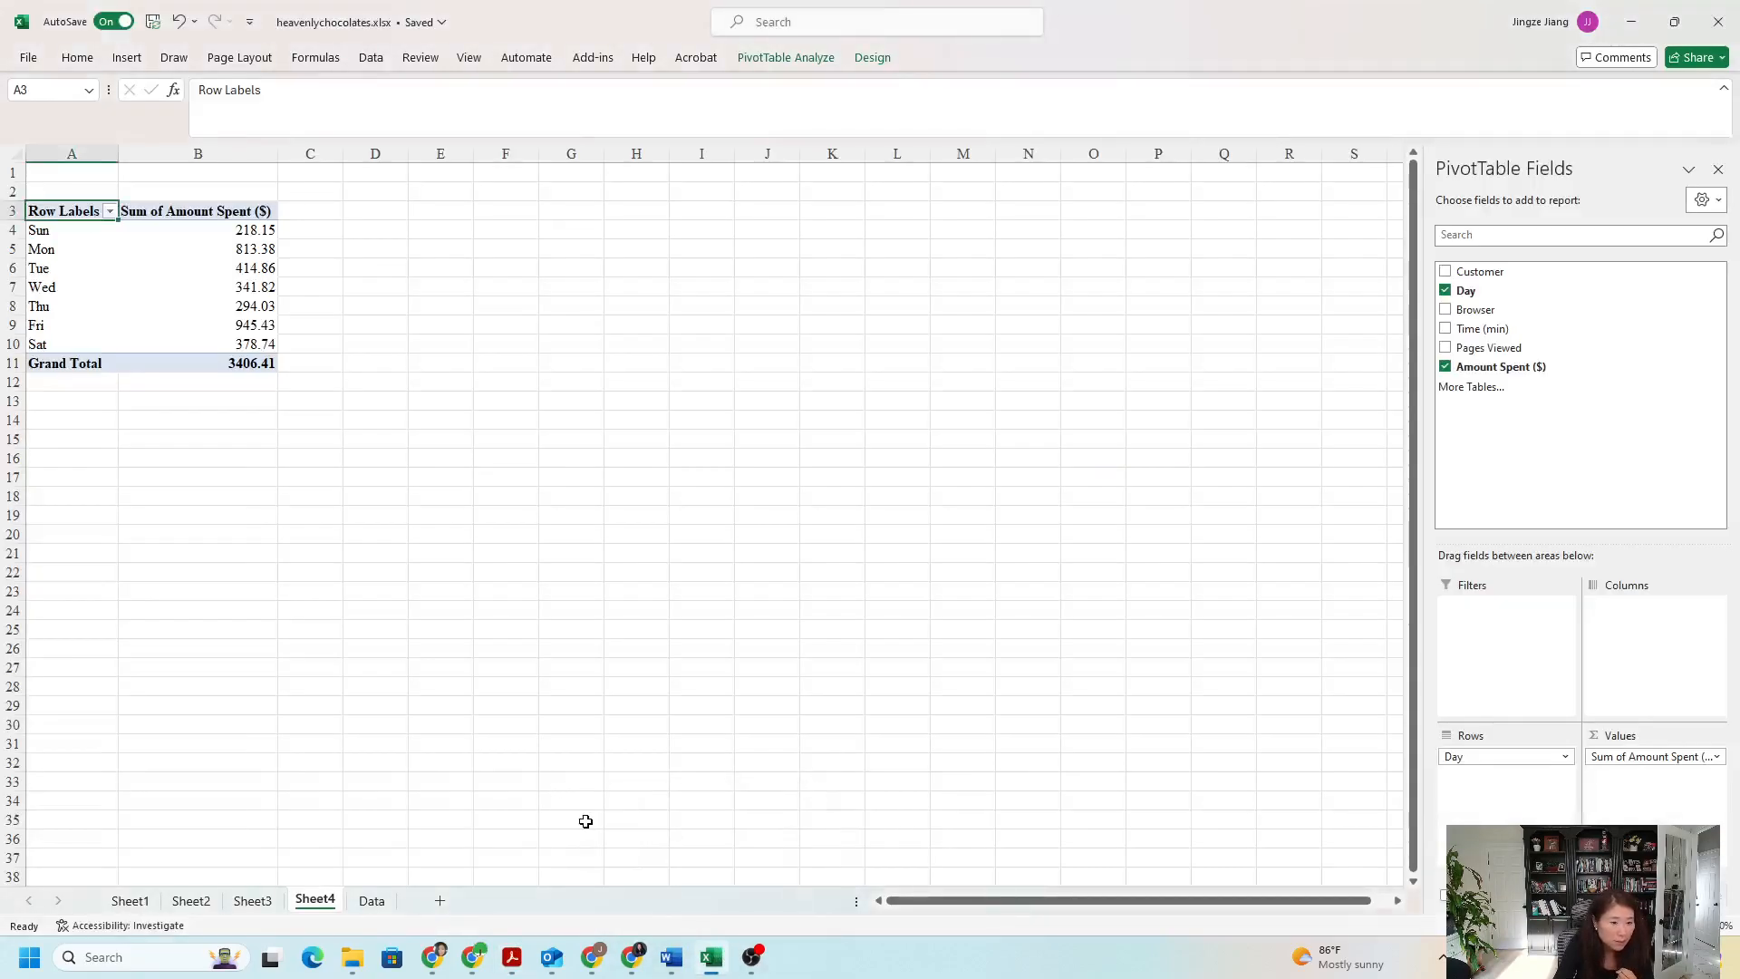
pyautogui.click(239, 232)
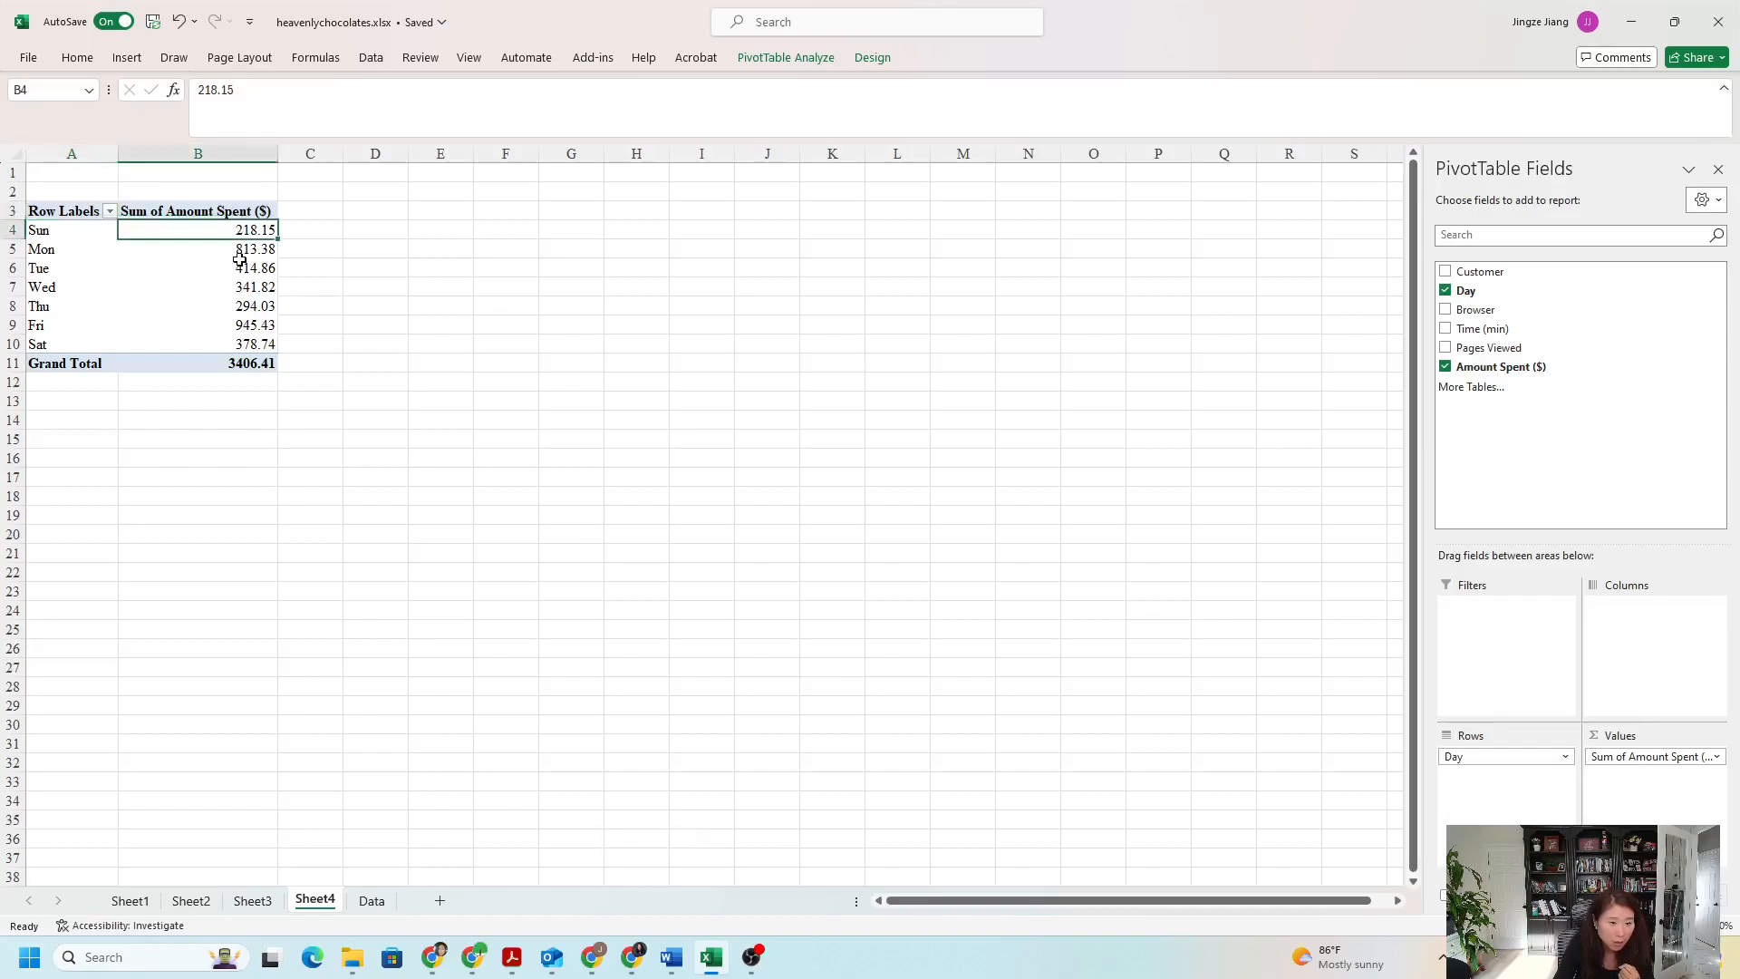
pyautogui.click(237, 255)
pyautogui.click(237, 268)
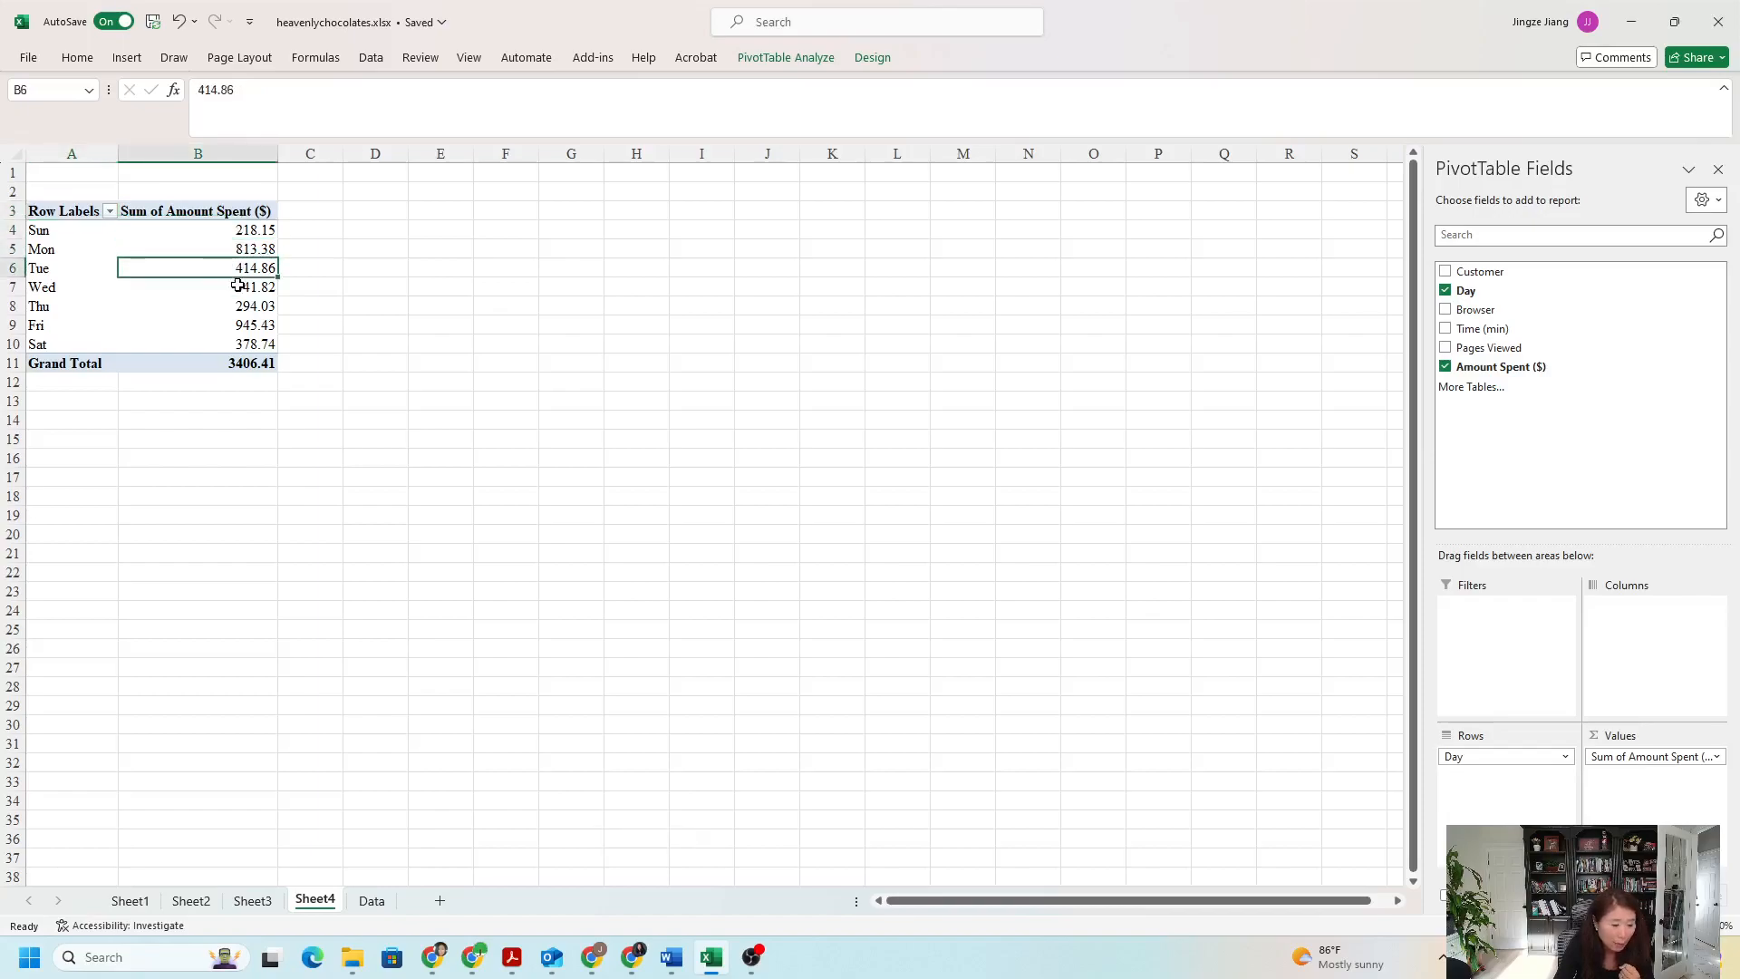
# - Change the PivotTable's Amount Spent ($) summary from sum to Average
pyautogui.click(237, 230)
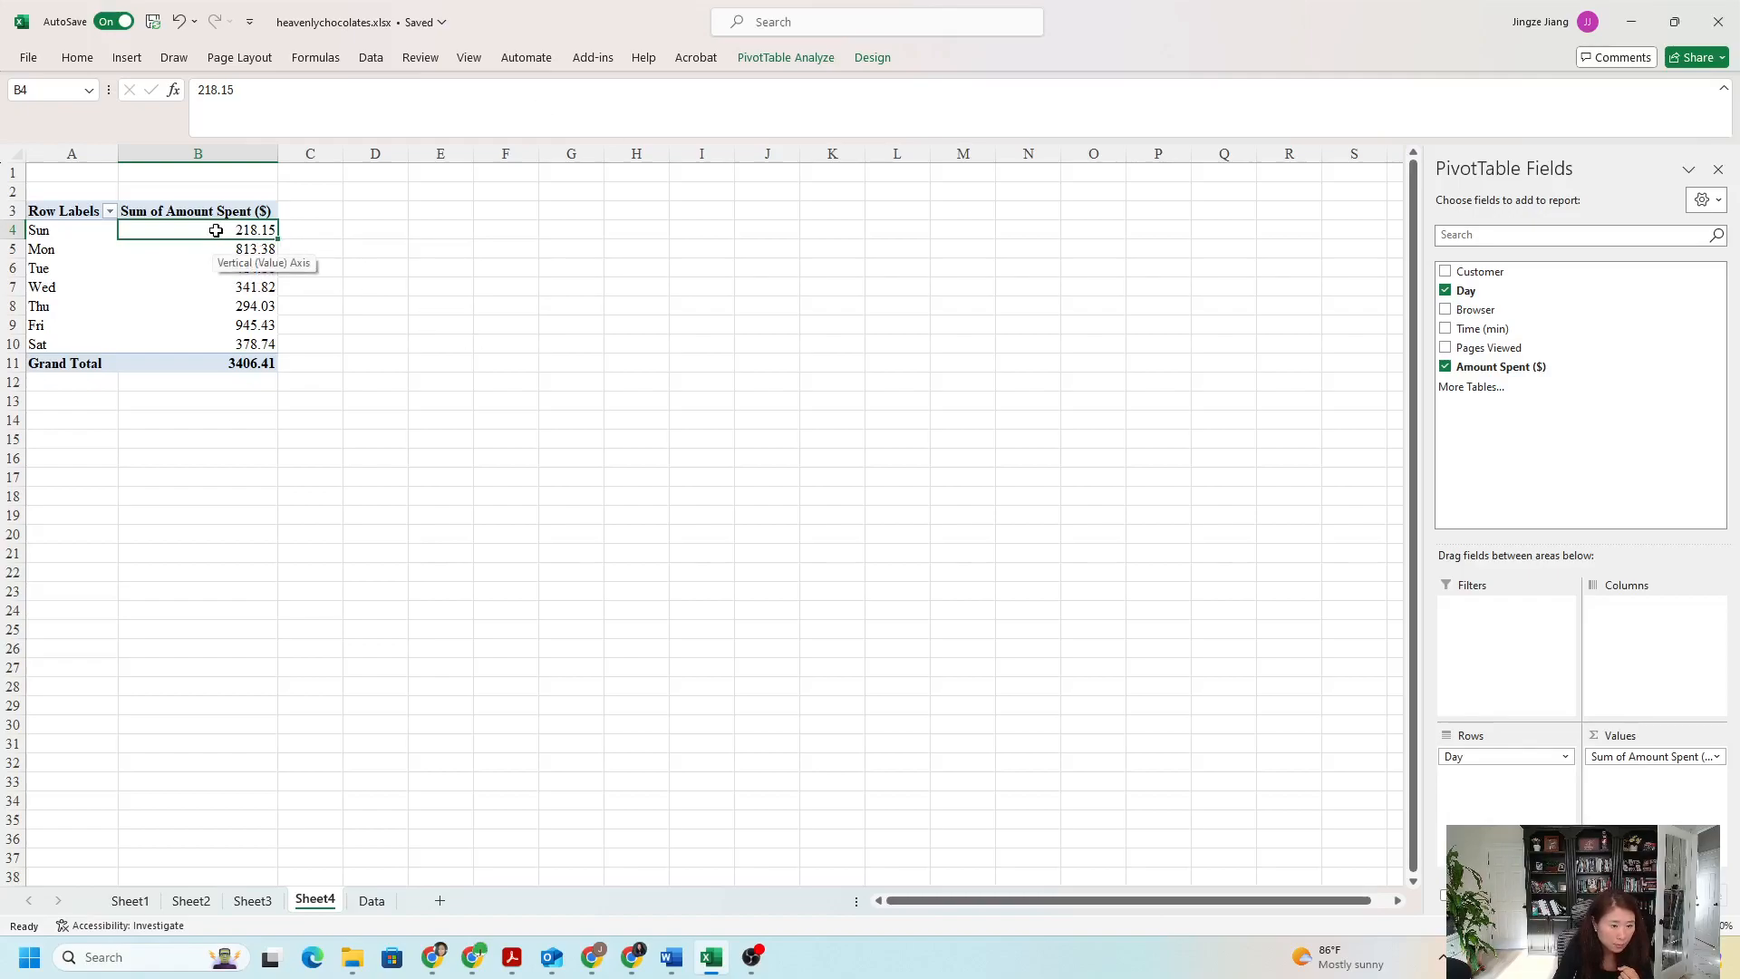
pyautogui.rightClick(219, 236)
pyautogui.moveTo(288, 444)
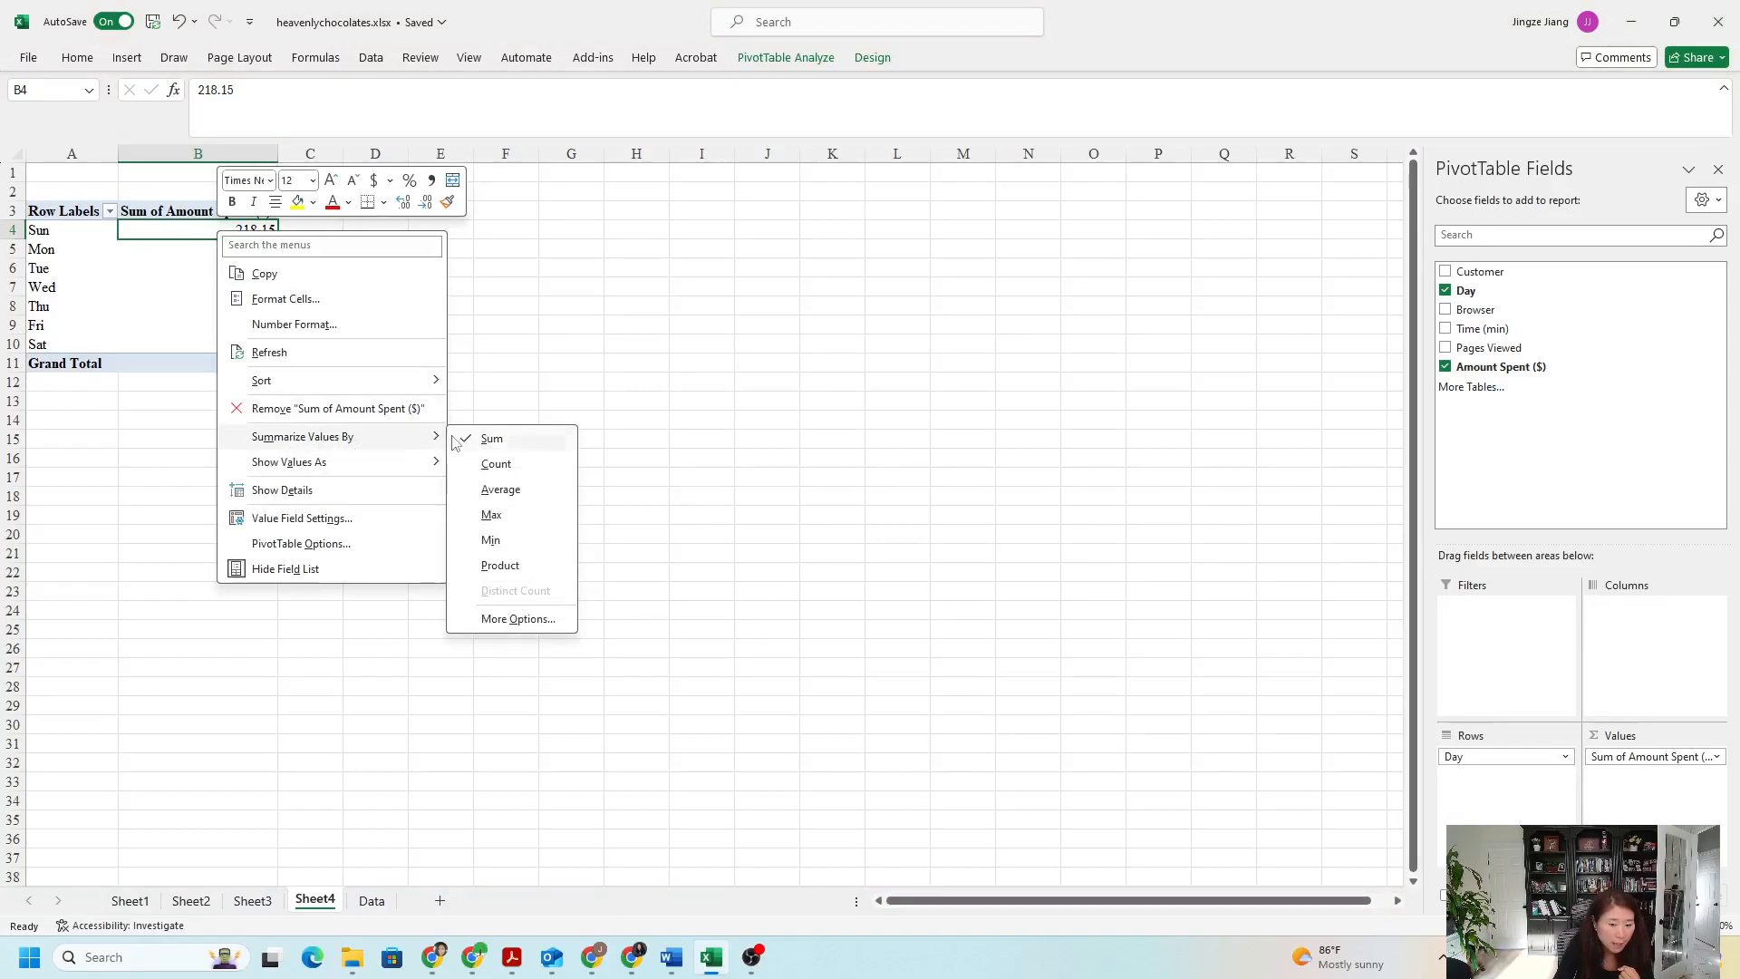
pyautogui.click(501, 490)
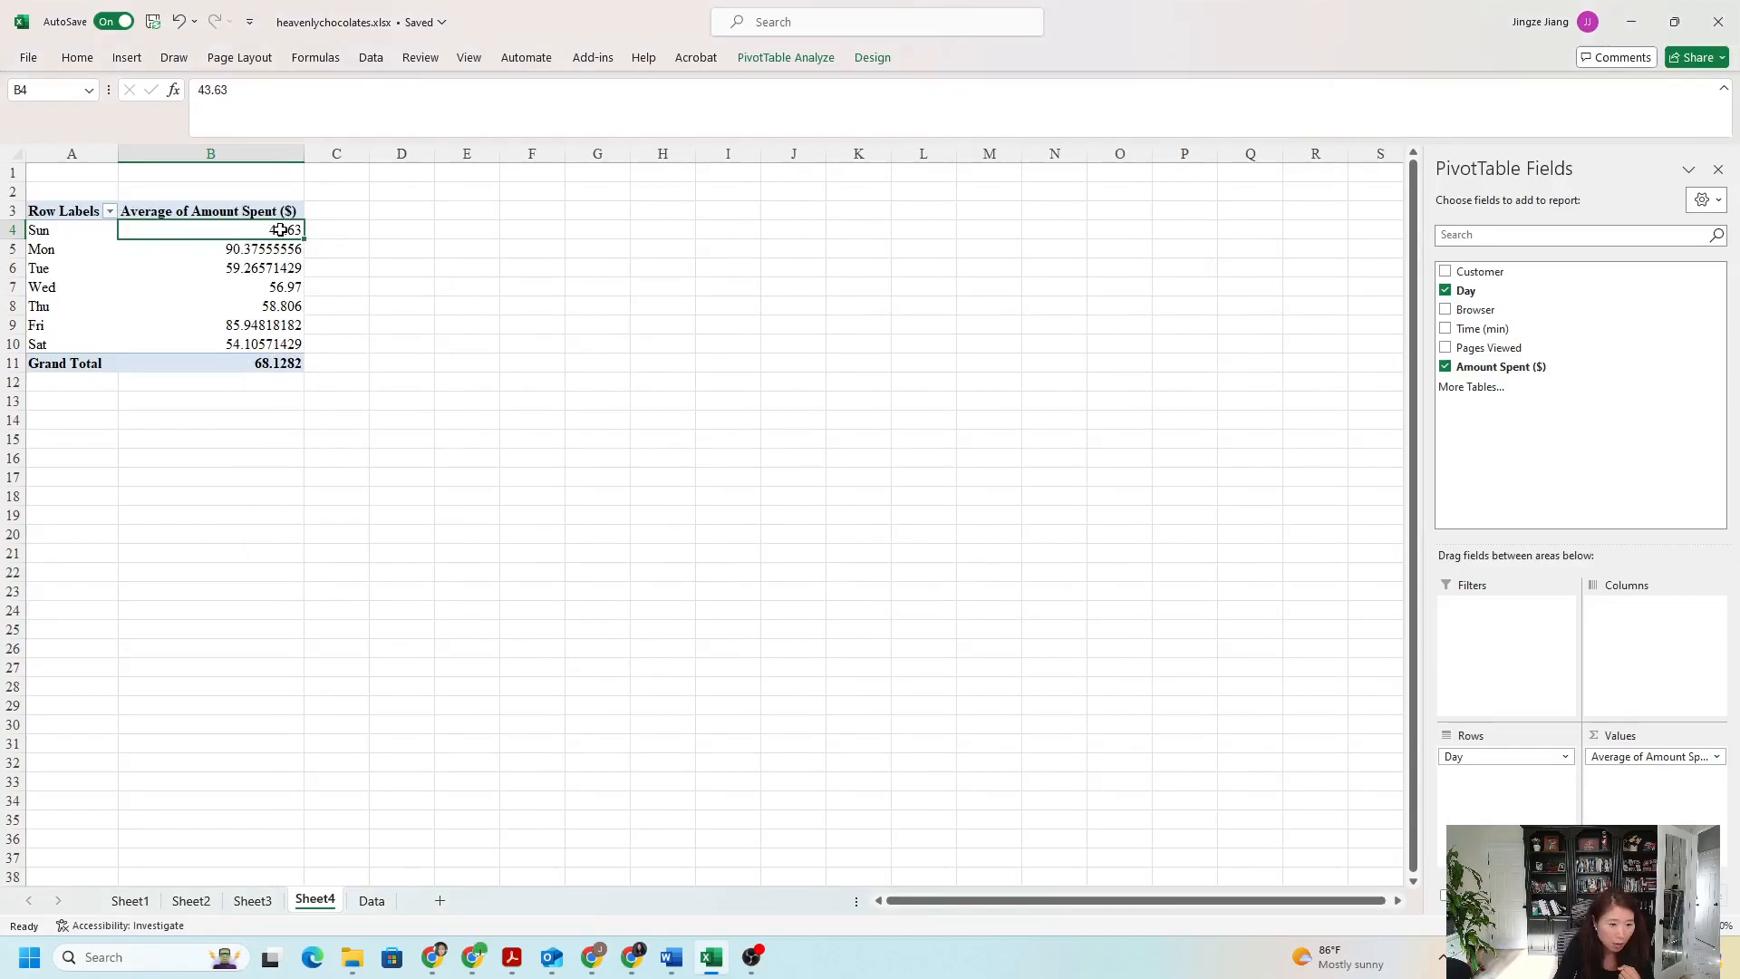
# - Format the PivotTable's average spending values, including the grand total, to two decimal places
pyautogui.moveTo(282, 230); pyautogui.dragTo(288, 360)
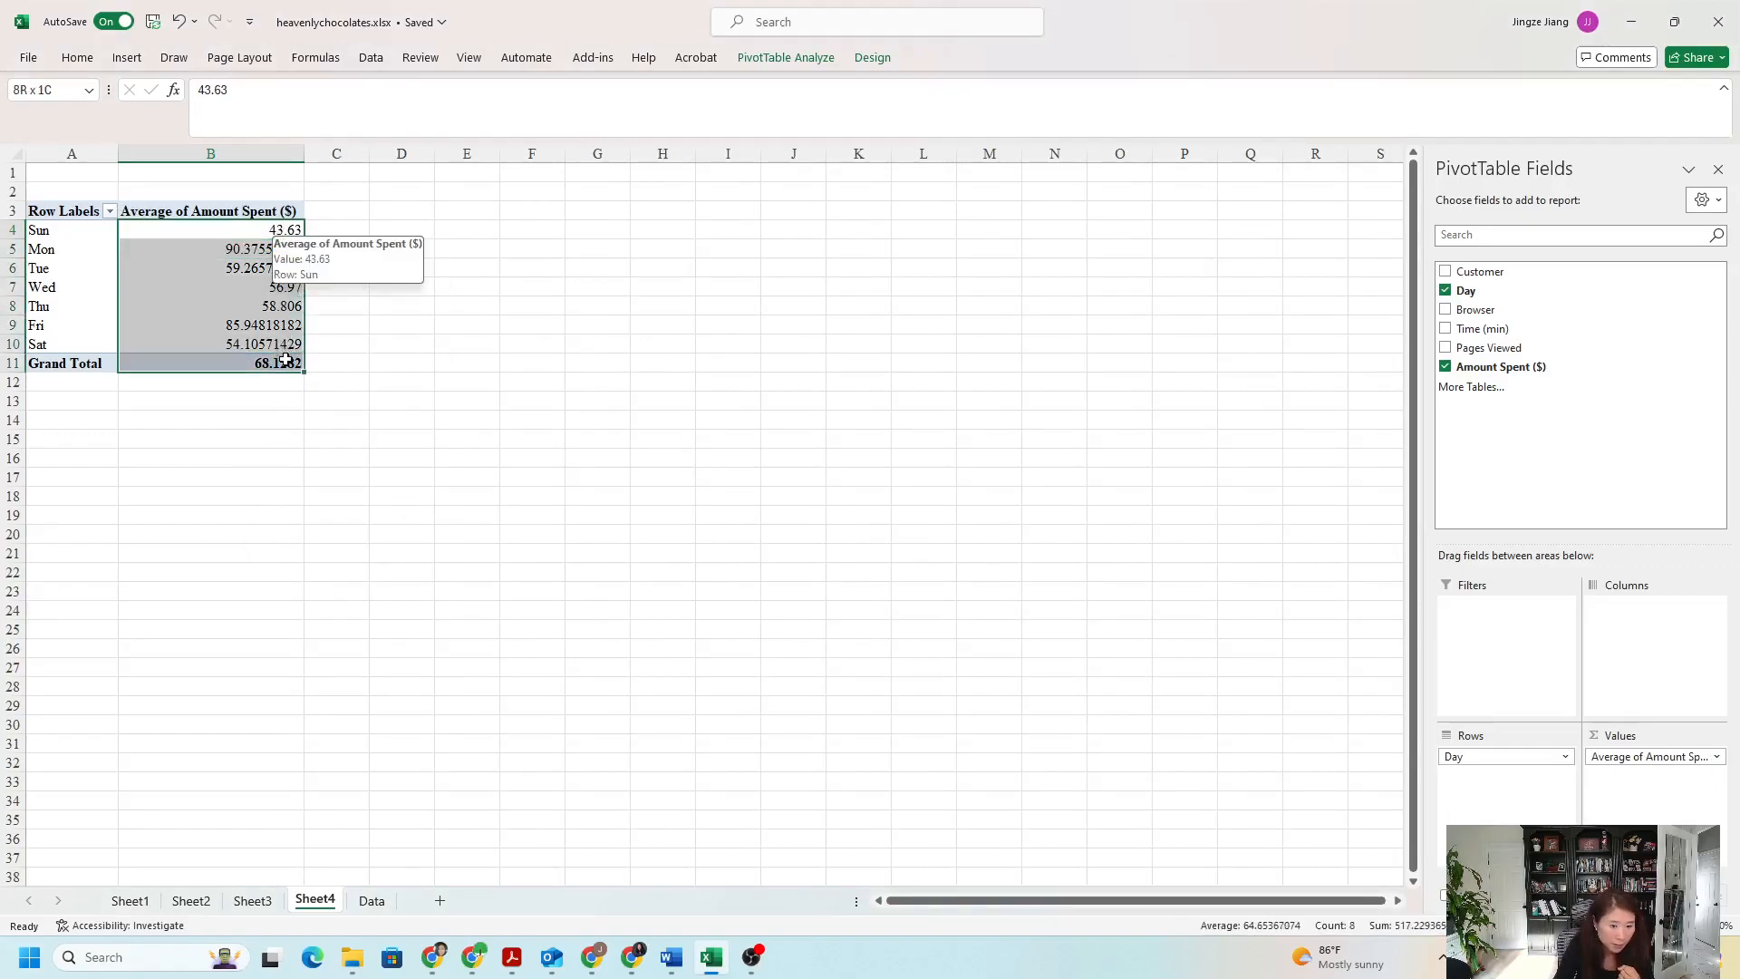
pyautogui.click(98, 64)
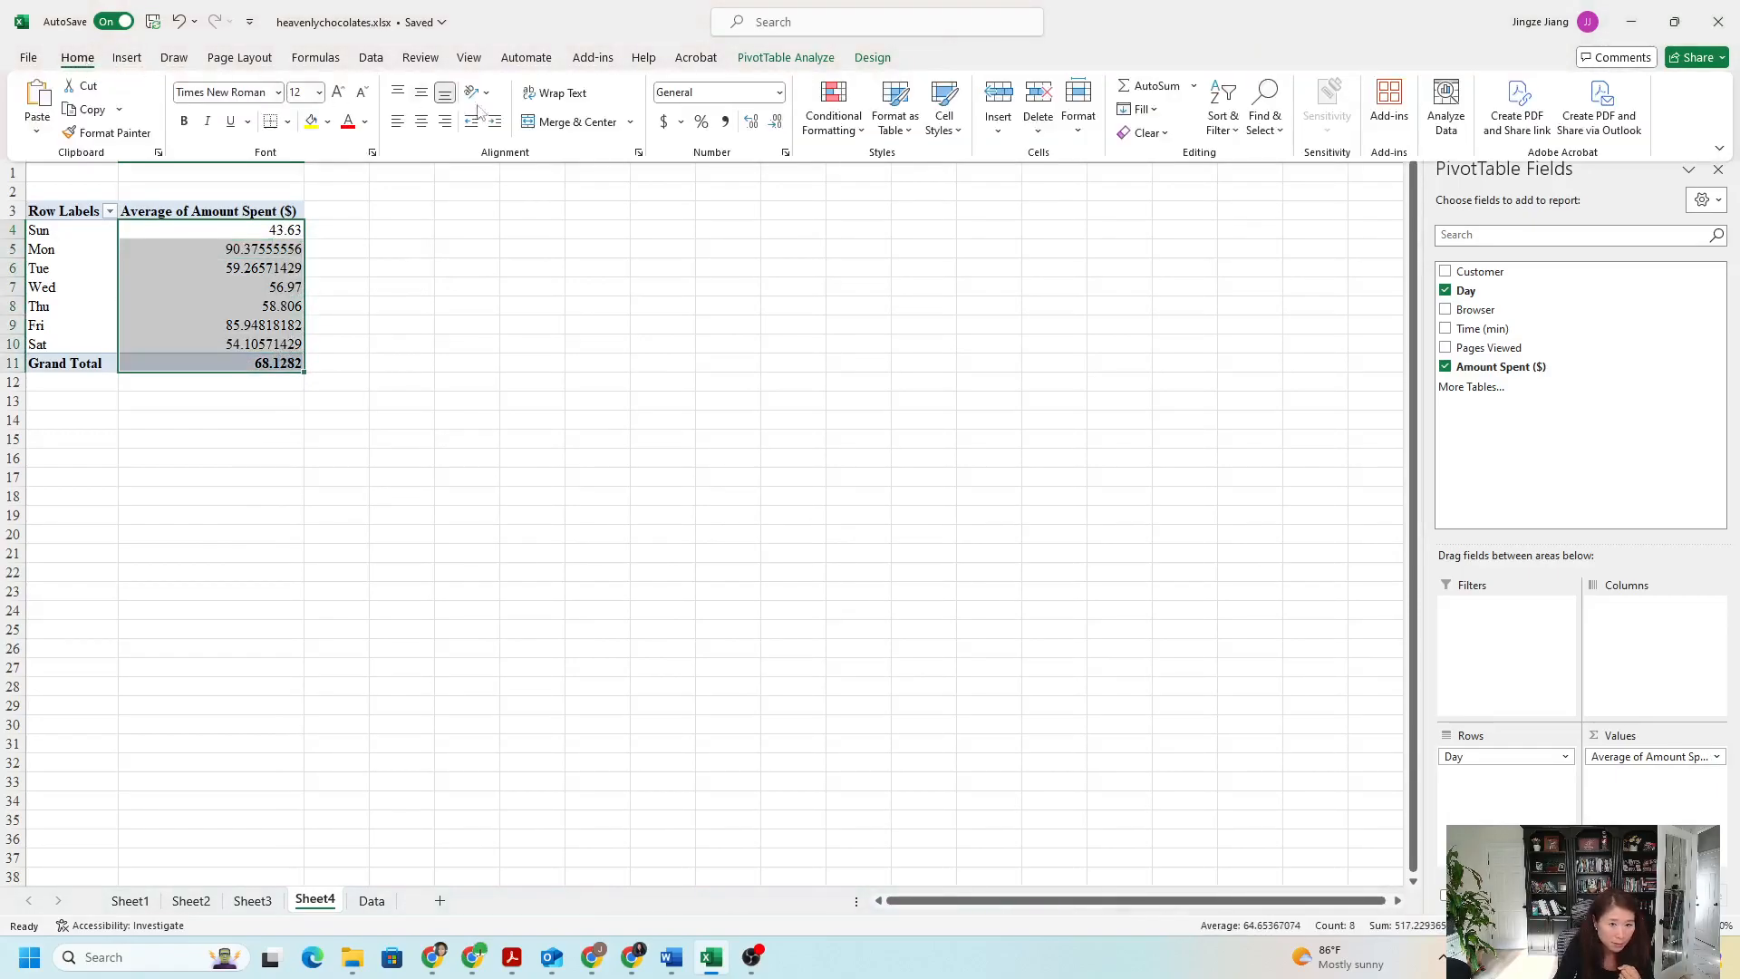
pyautogui.click(755, 125)
pyautogui.click(755, 125)
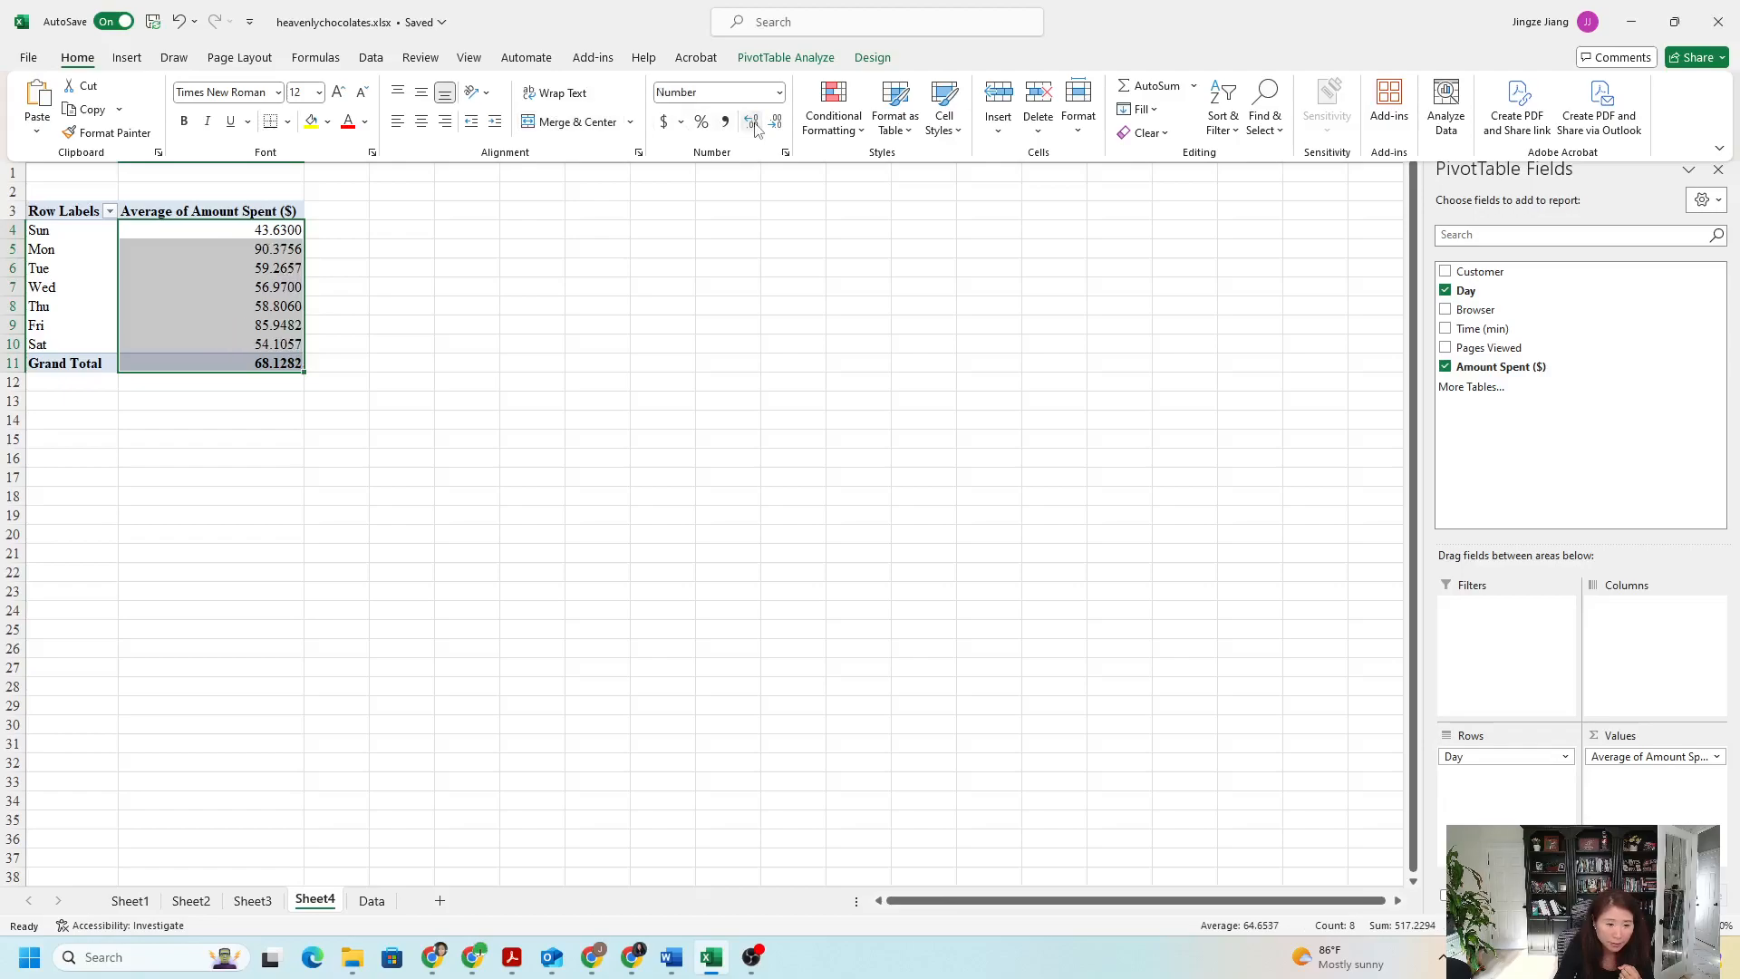
pyautogui.click(775, 123)
pyautogui.click(775, 123)
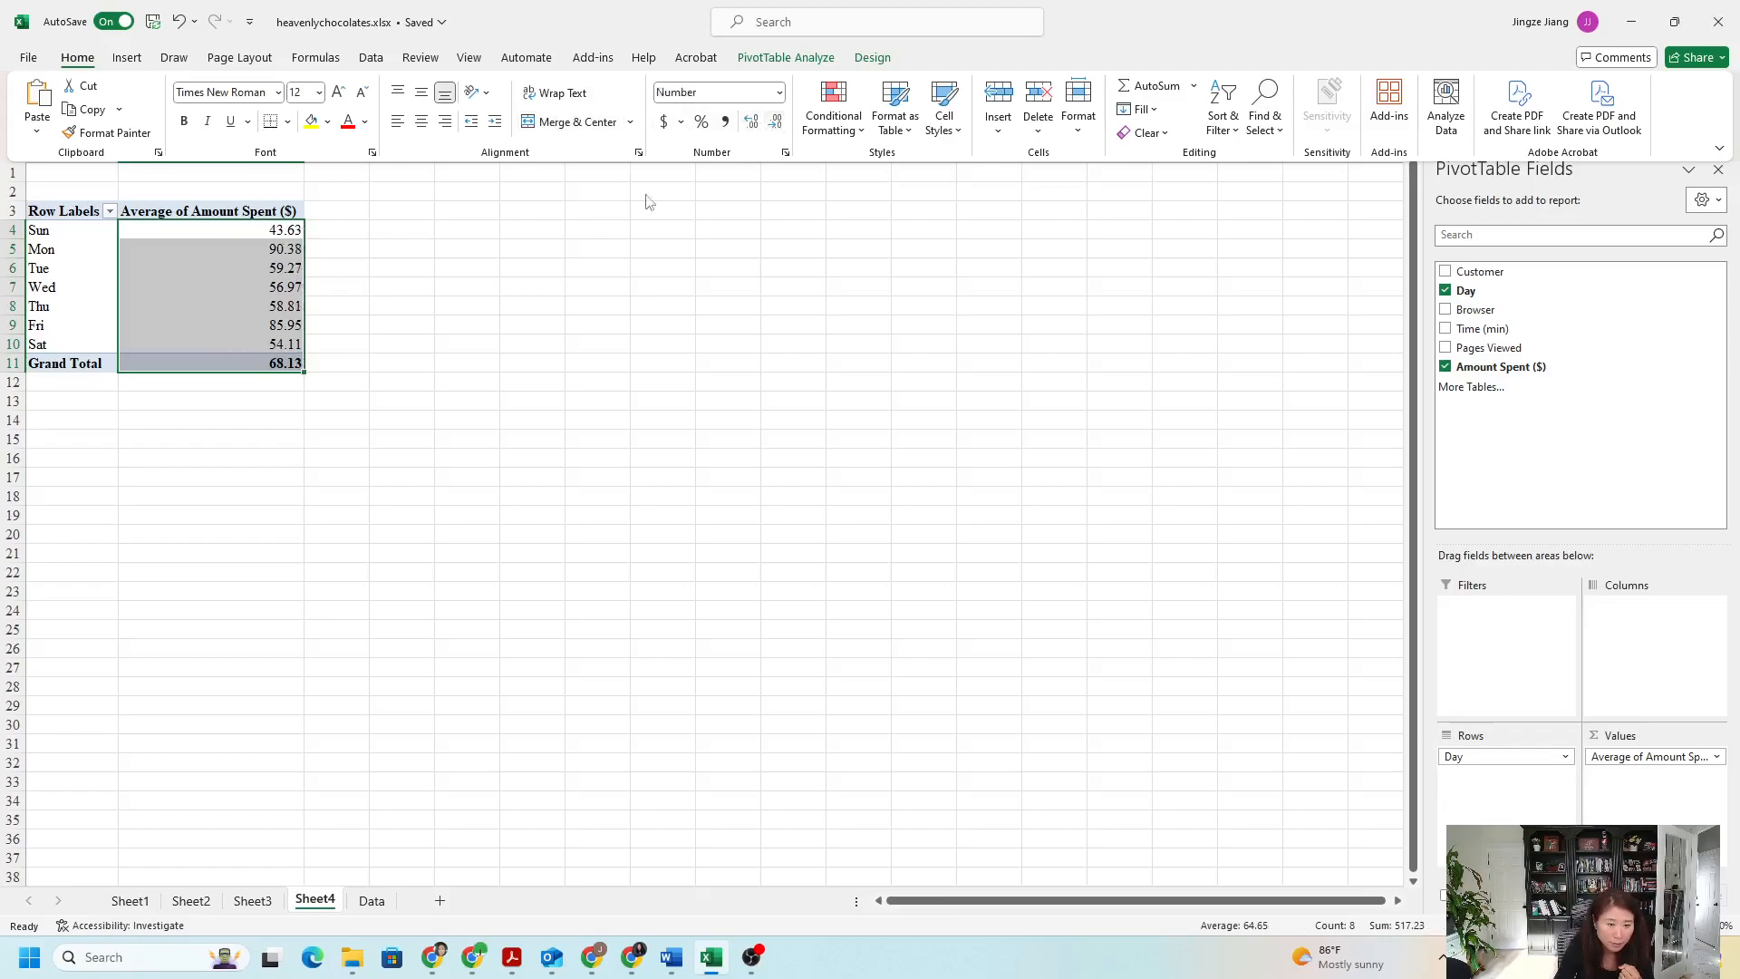
pyautogui.click(372, 245)
# - Examine the average amount spent per day in the PivotTable, comparing Sunday, Monday and Tuesday
pyautogui.click(275, 236)
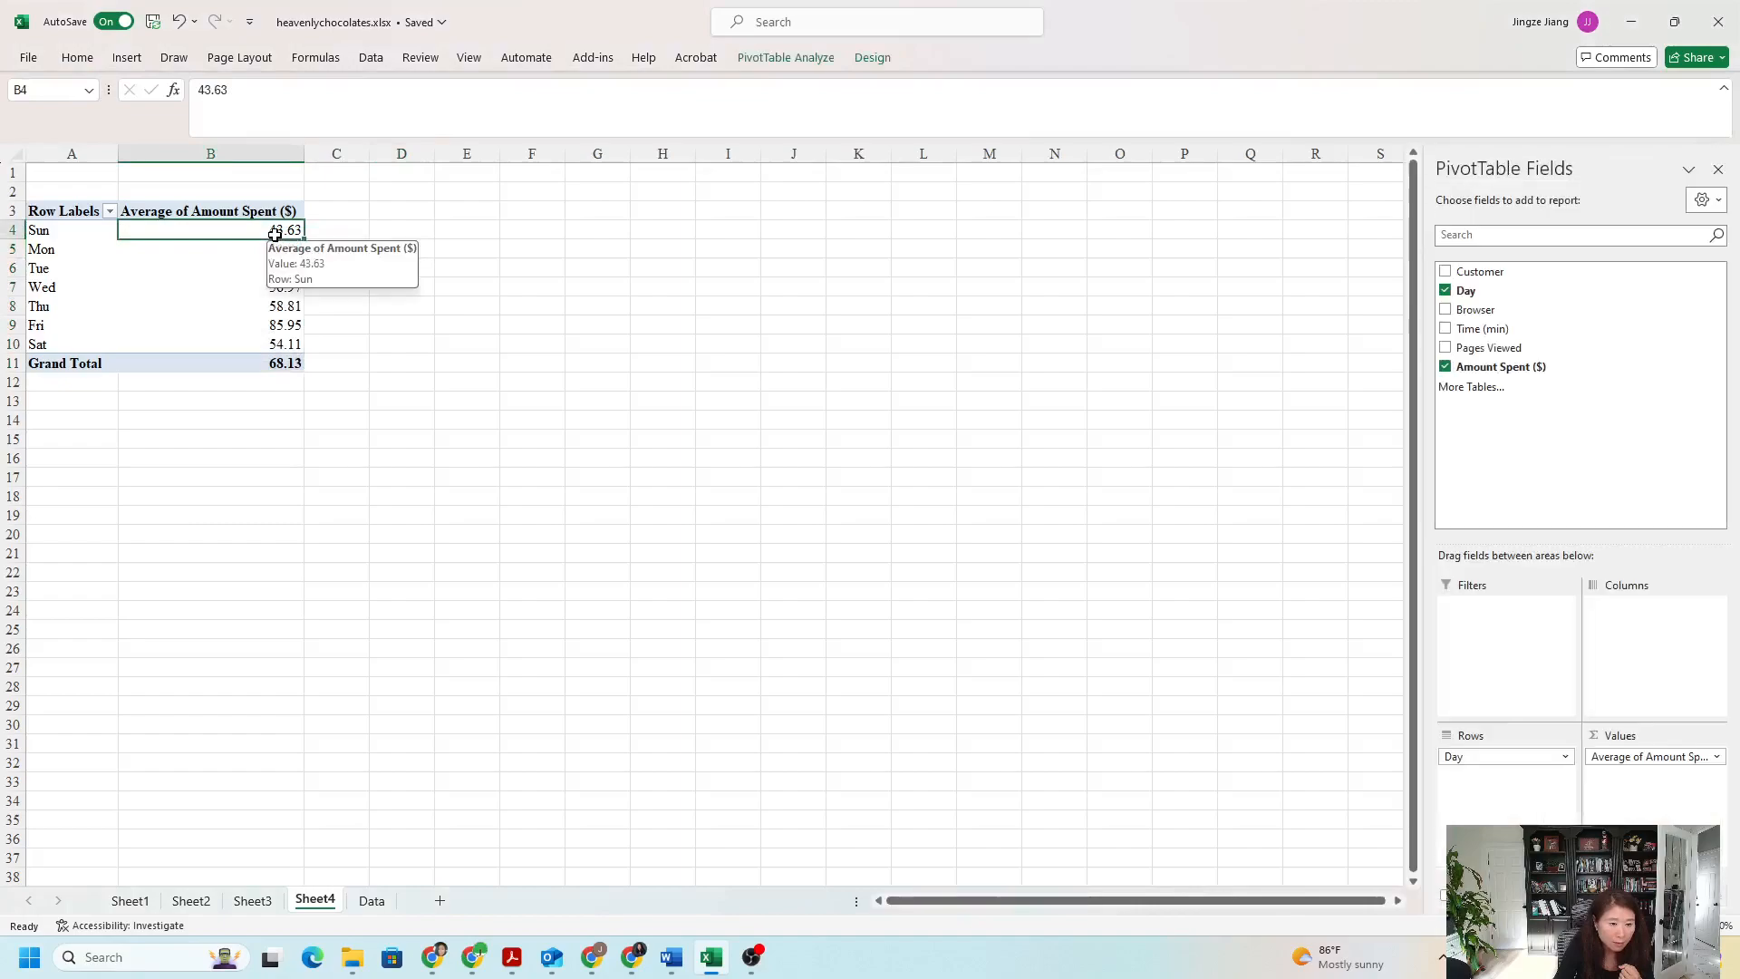
pyautogui.click(152, 212)
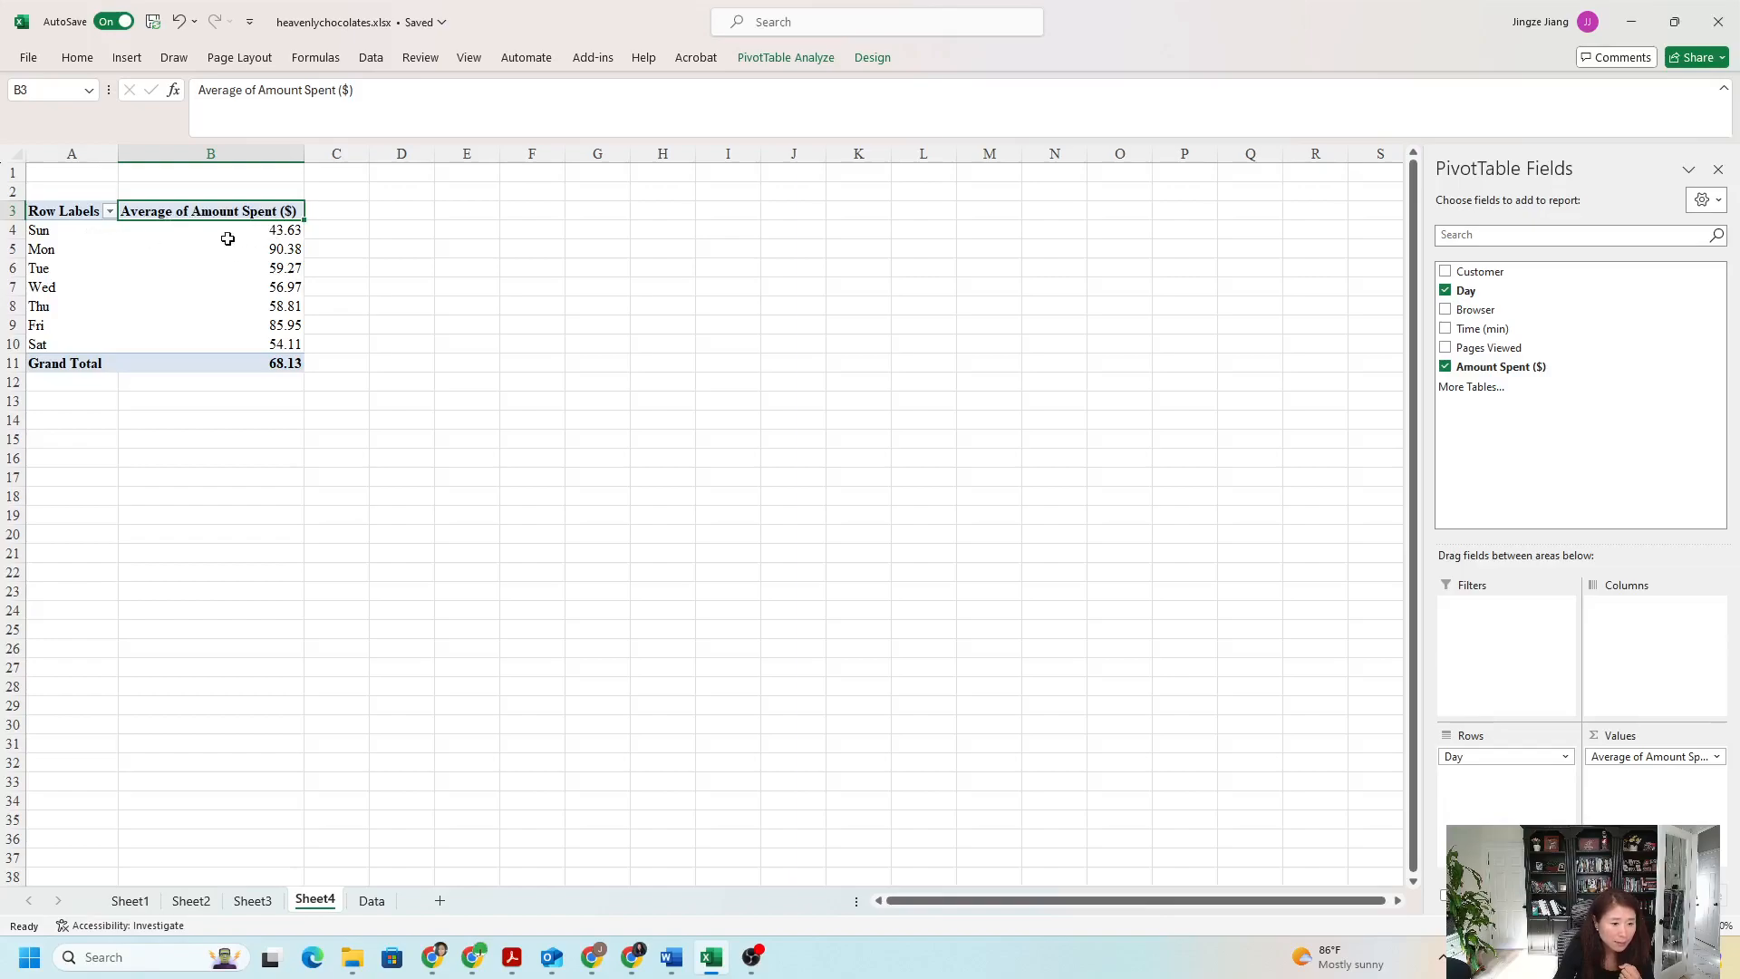
pyautogui.click(60, 230)
pyautogui.click(246, 230)
pyautogui.click(240, 251)
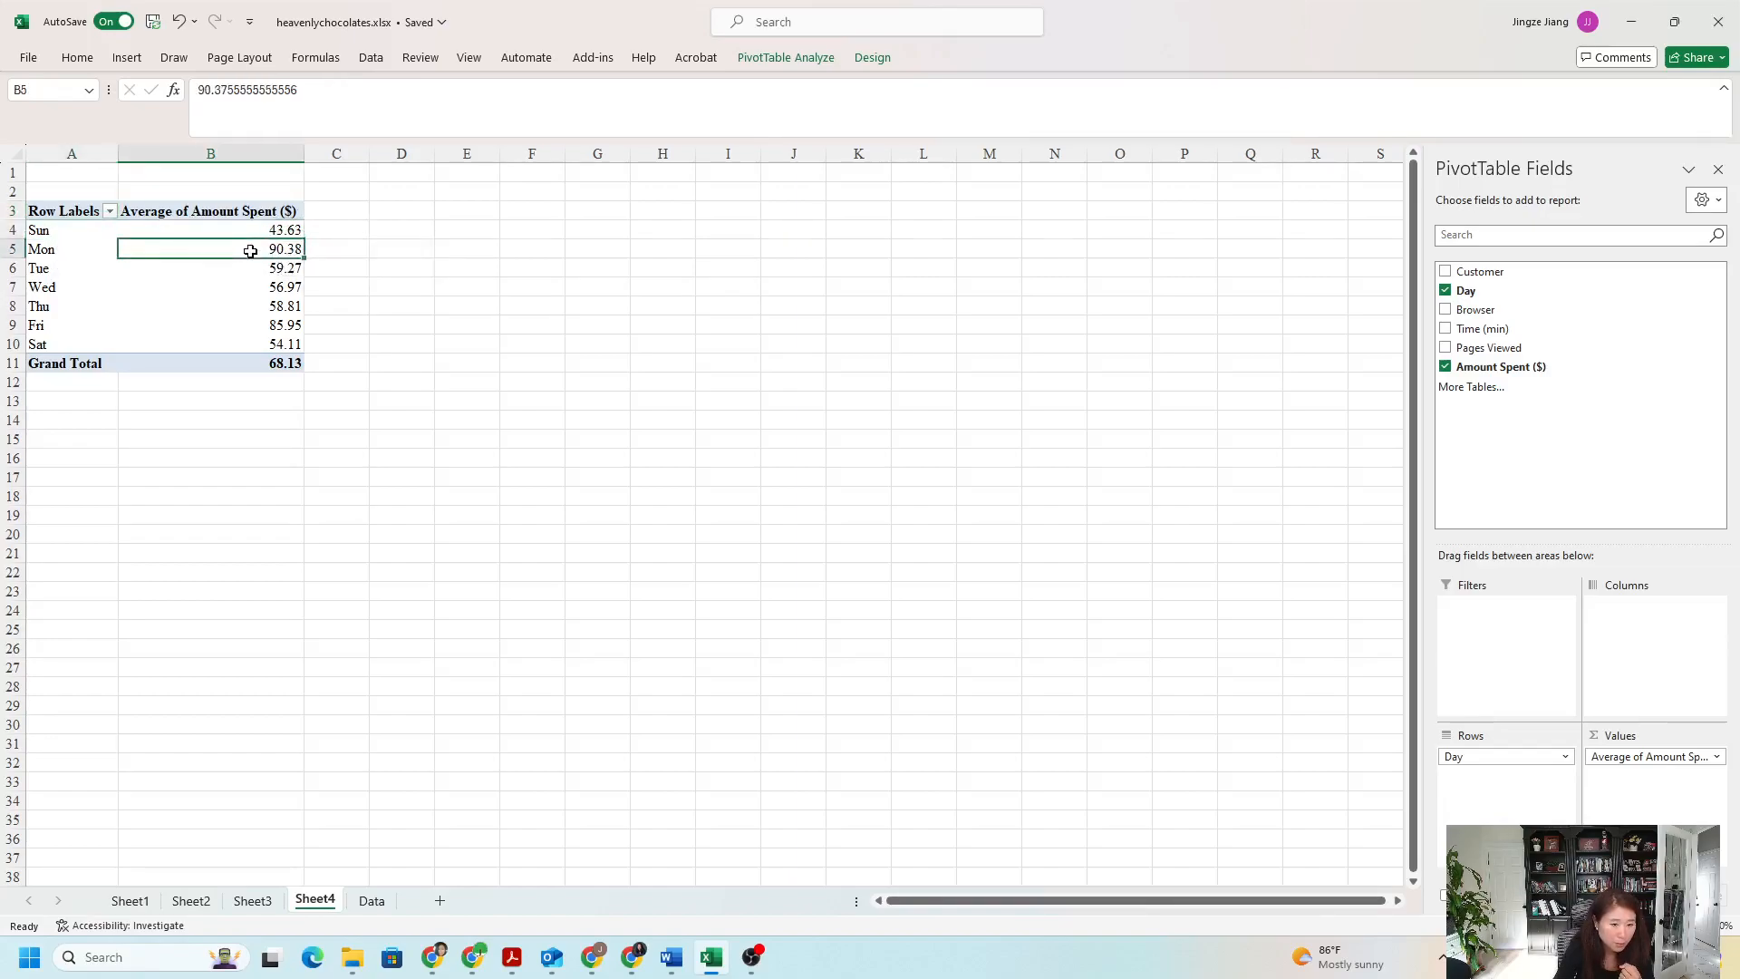
pyautogui.click(143, 311)
pyautogui.click(287, 251)
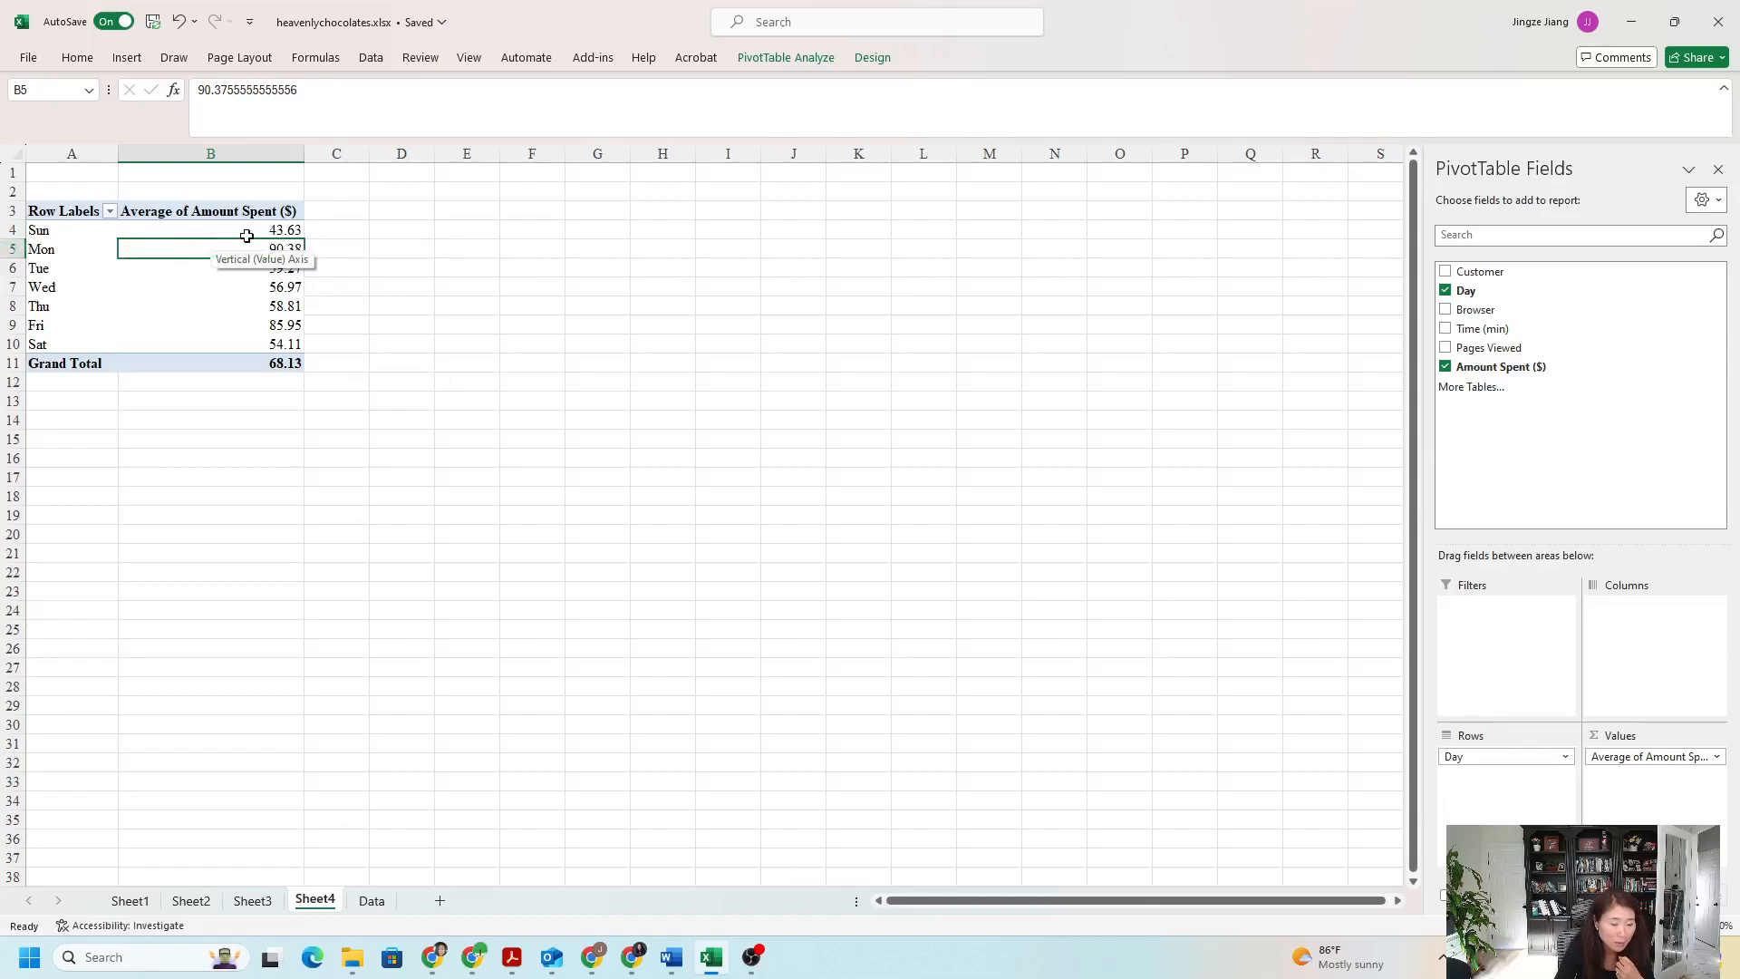
pyautogui.click(282, 231)
pyautogui.click(283, 248)
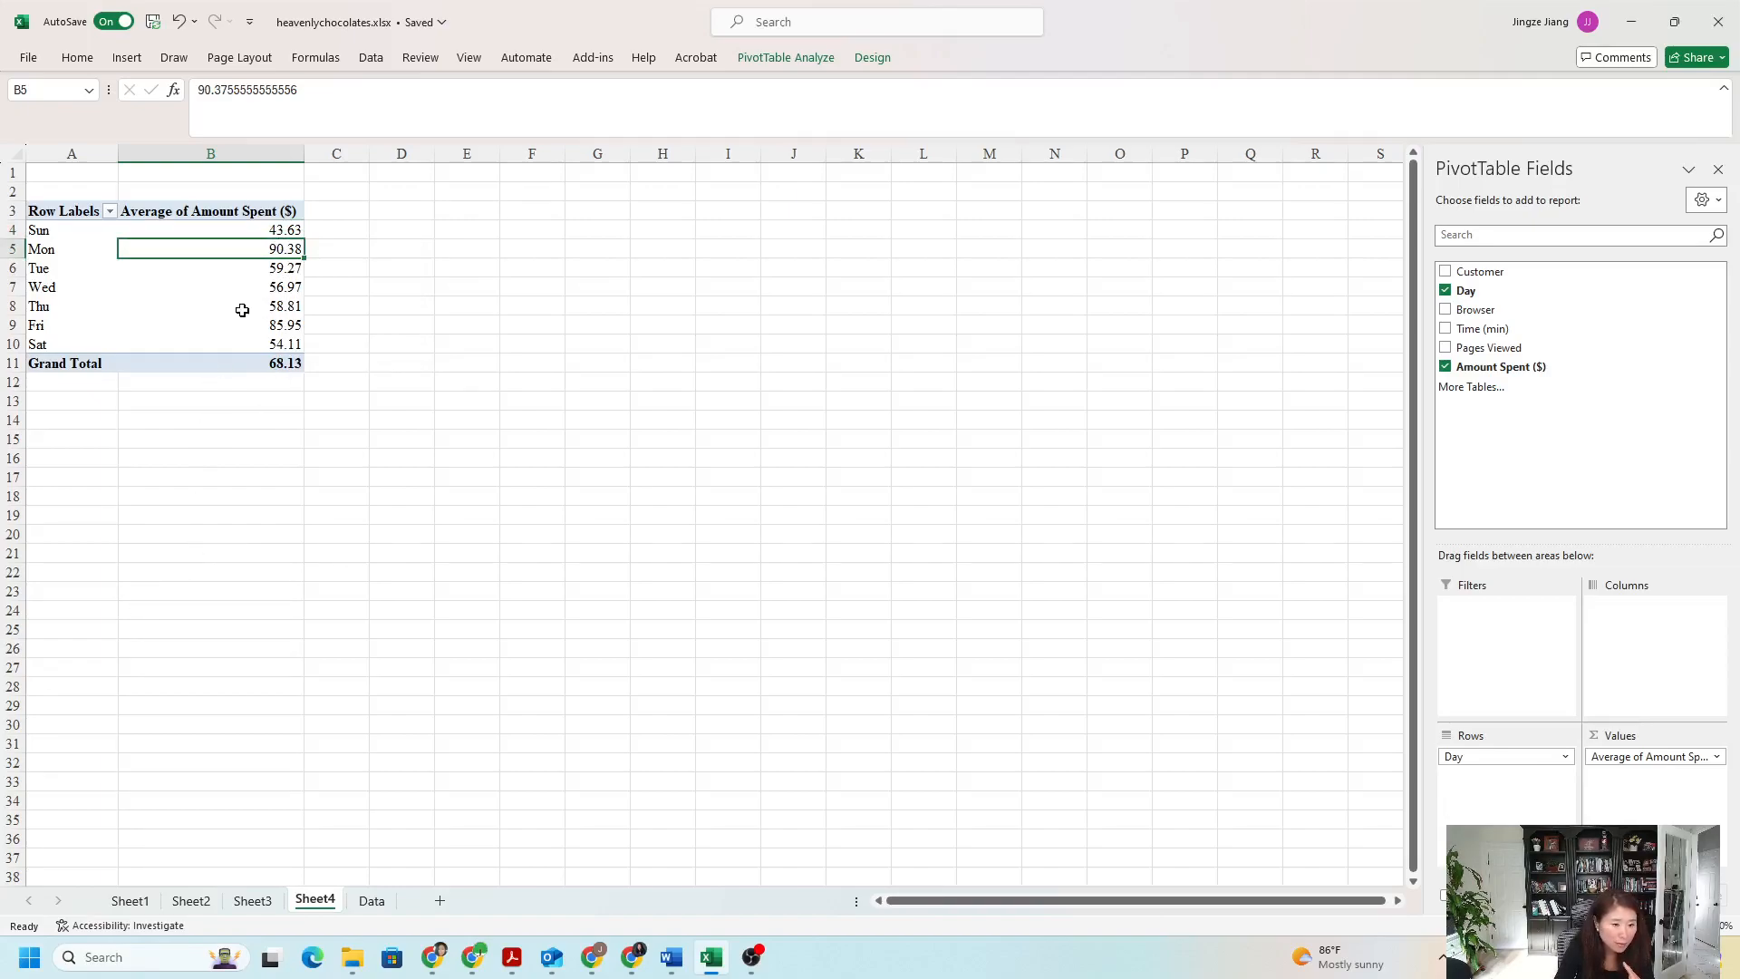
pyautogui.moveTo(242, 310)
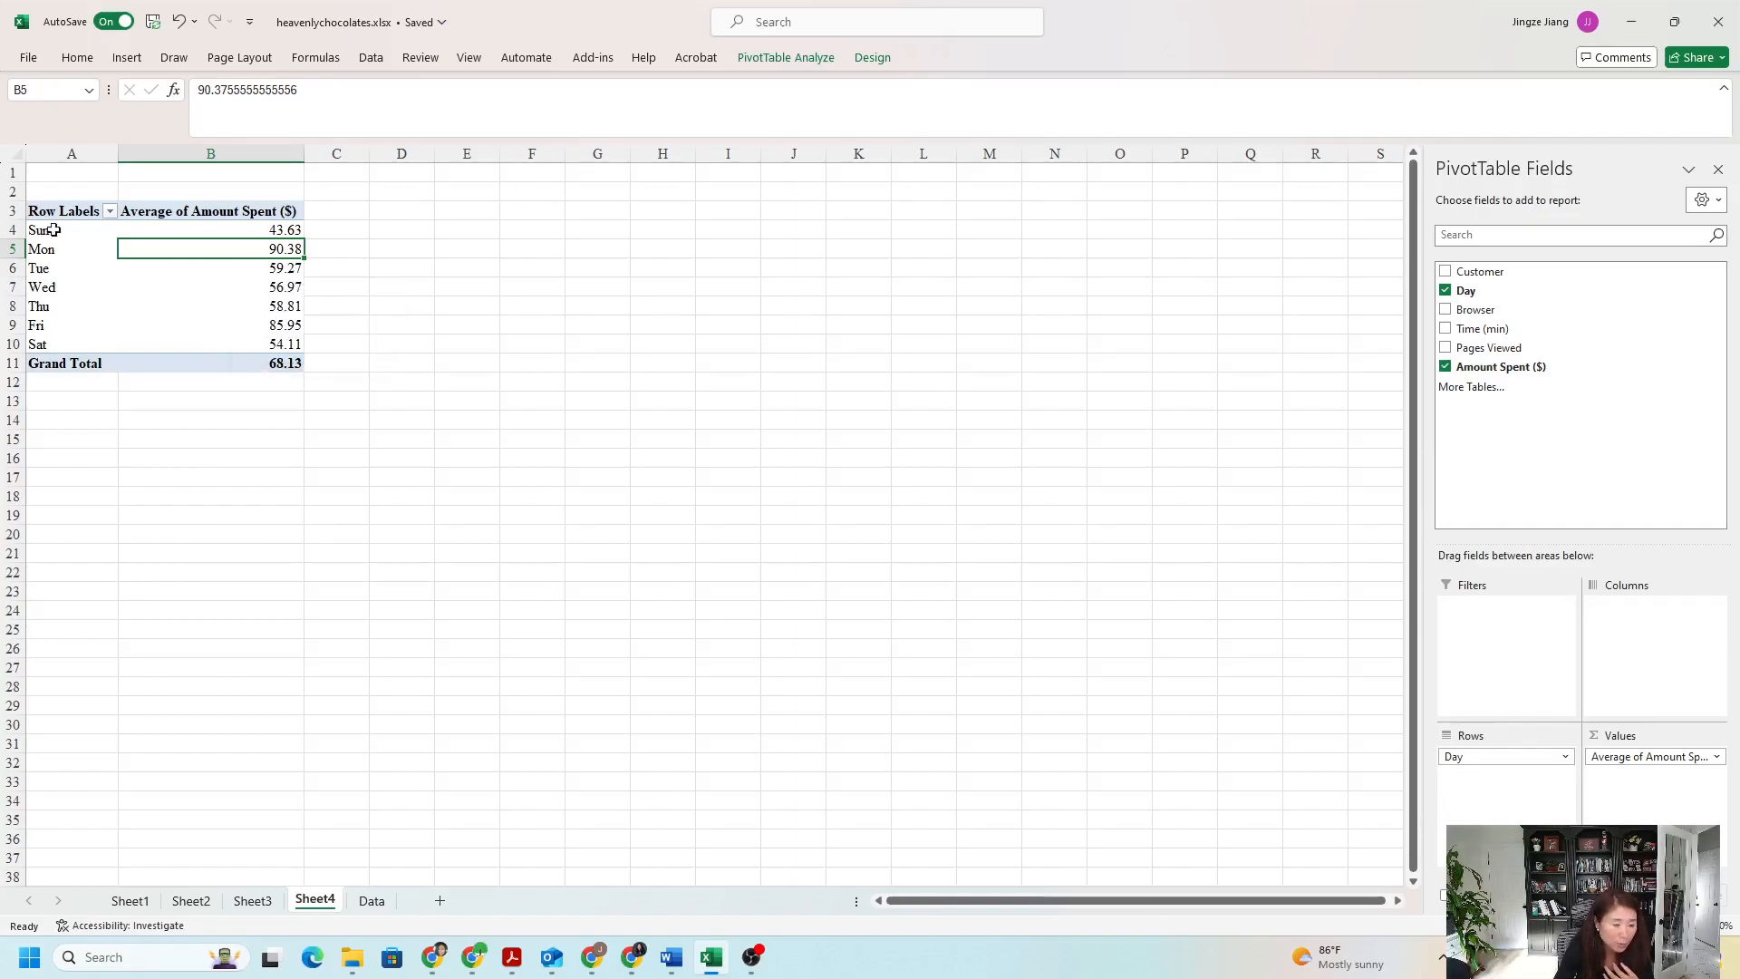
pyautogui.click(270, 229)
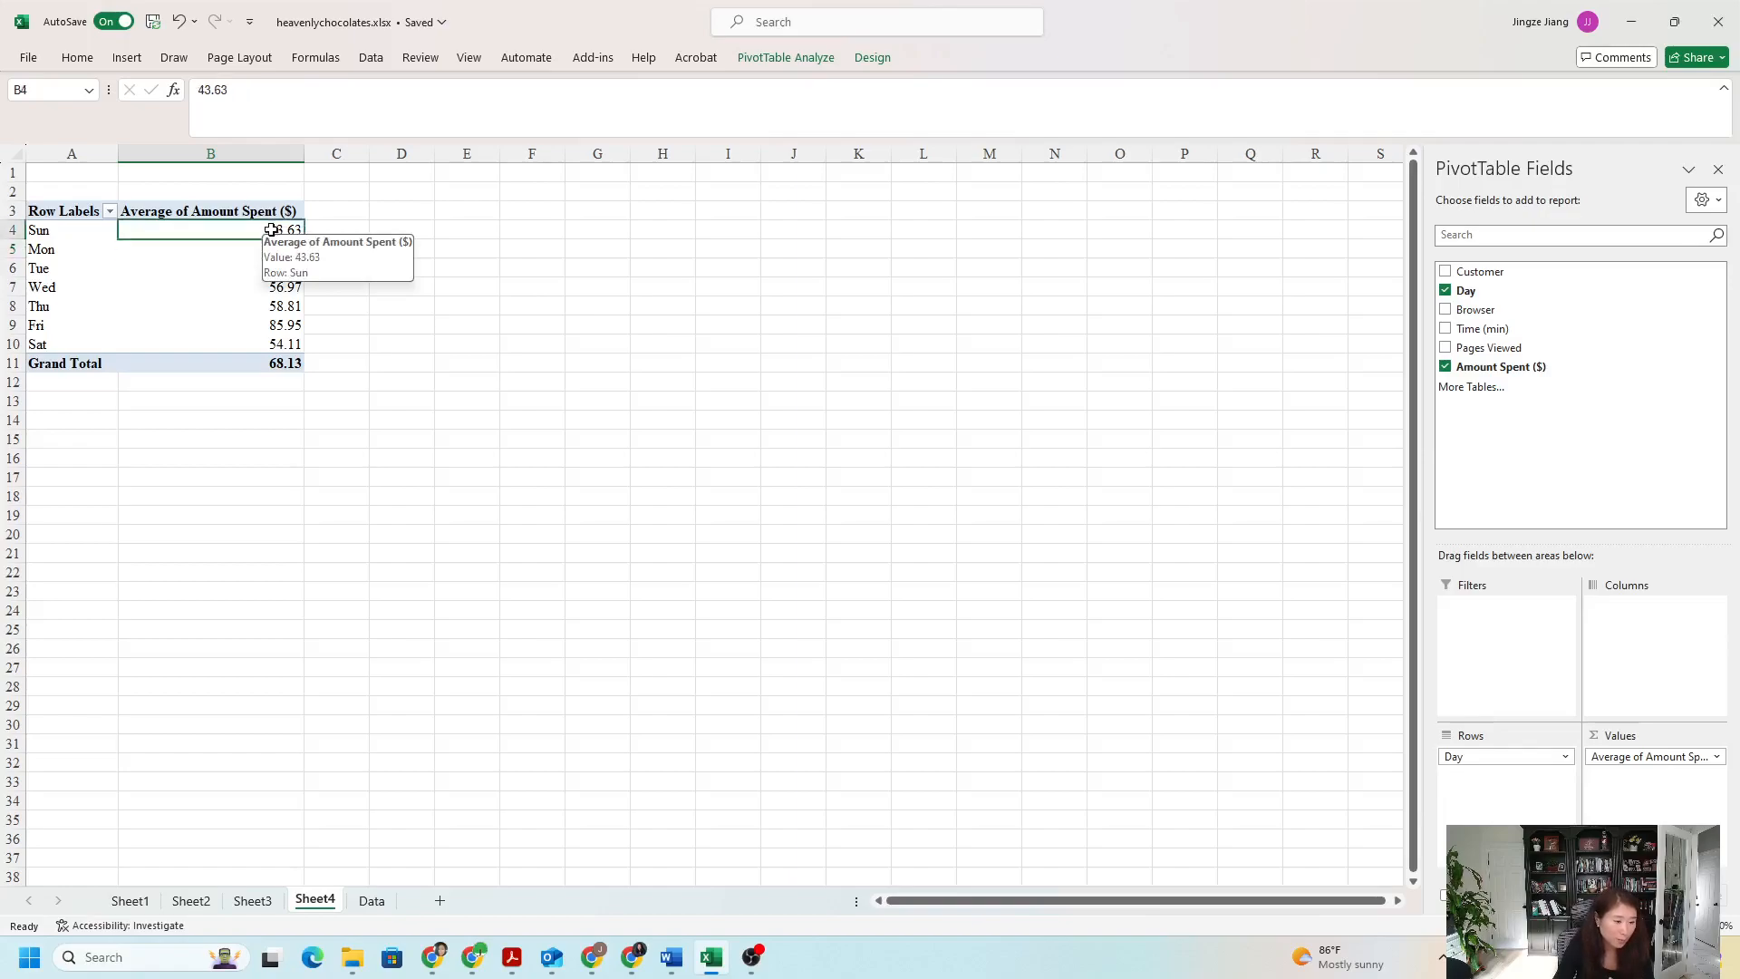
pyautogui.click(264, 267)
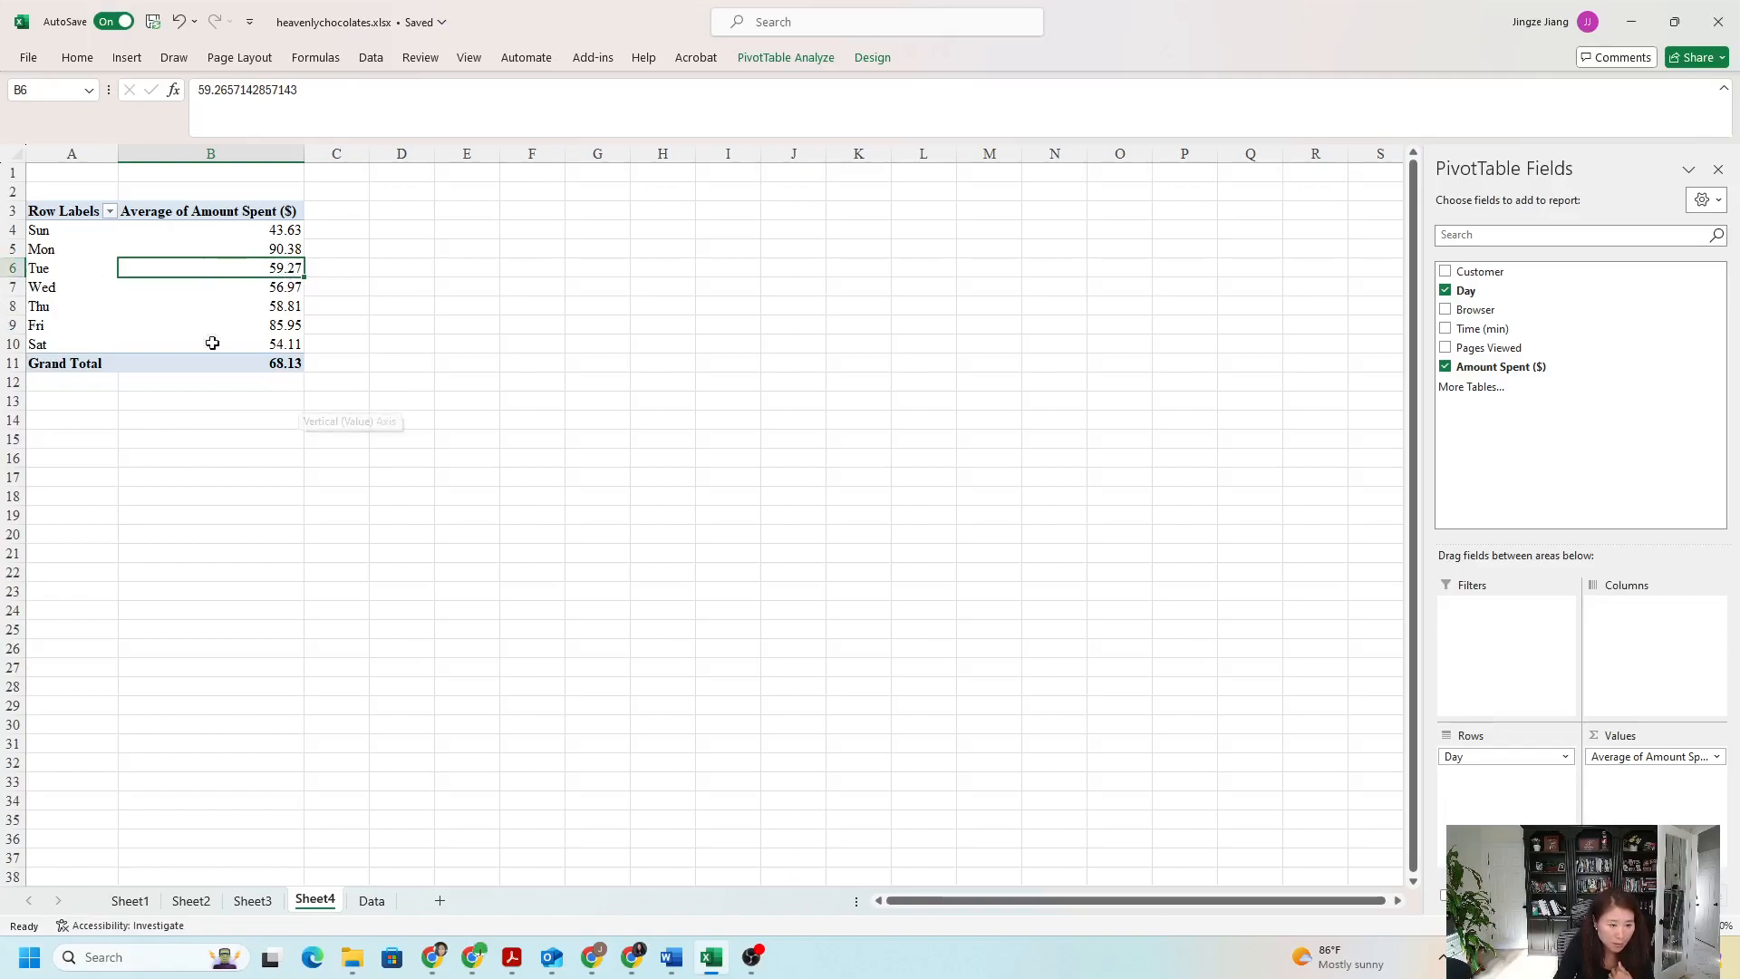
# - Switch to the assignment PDF in Acrobat to review the average spending questions
pyautogui.moveTo(512, 951)
pyautogui.click(541, 920)
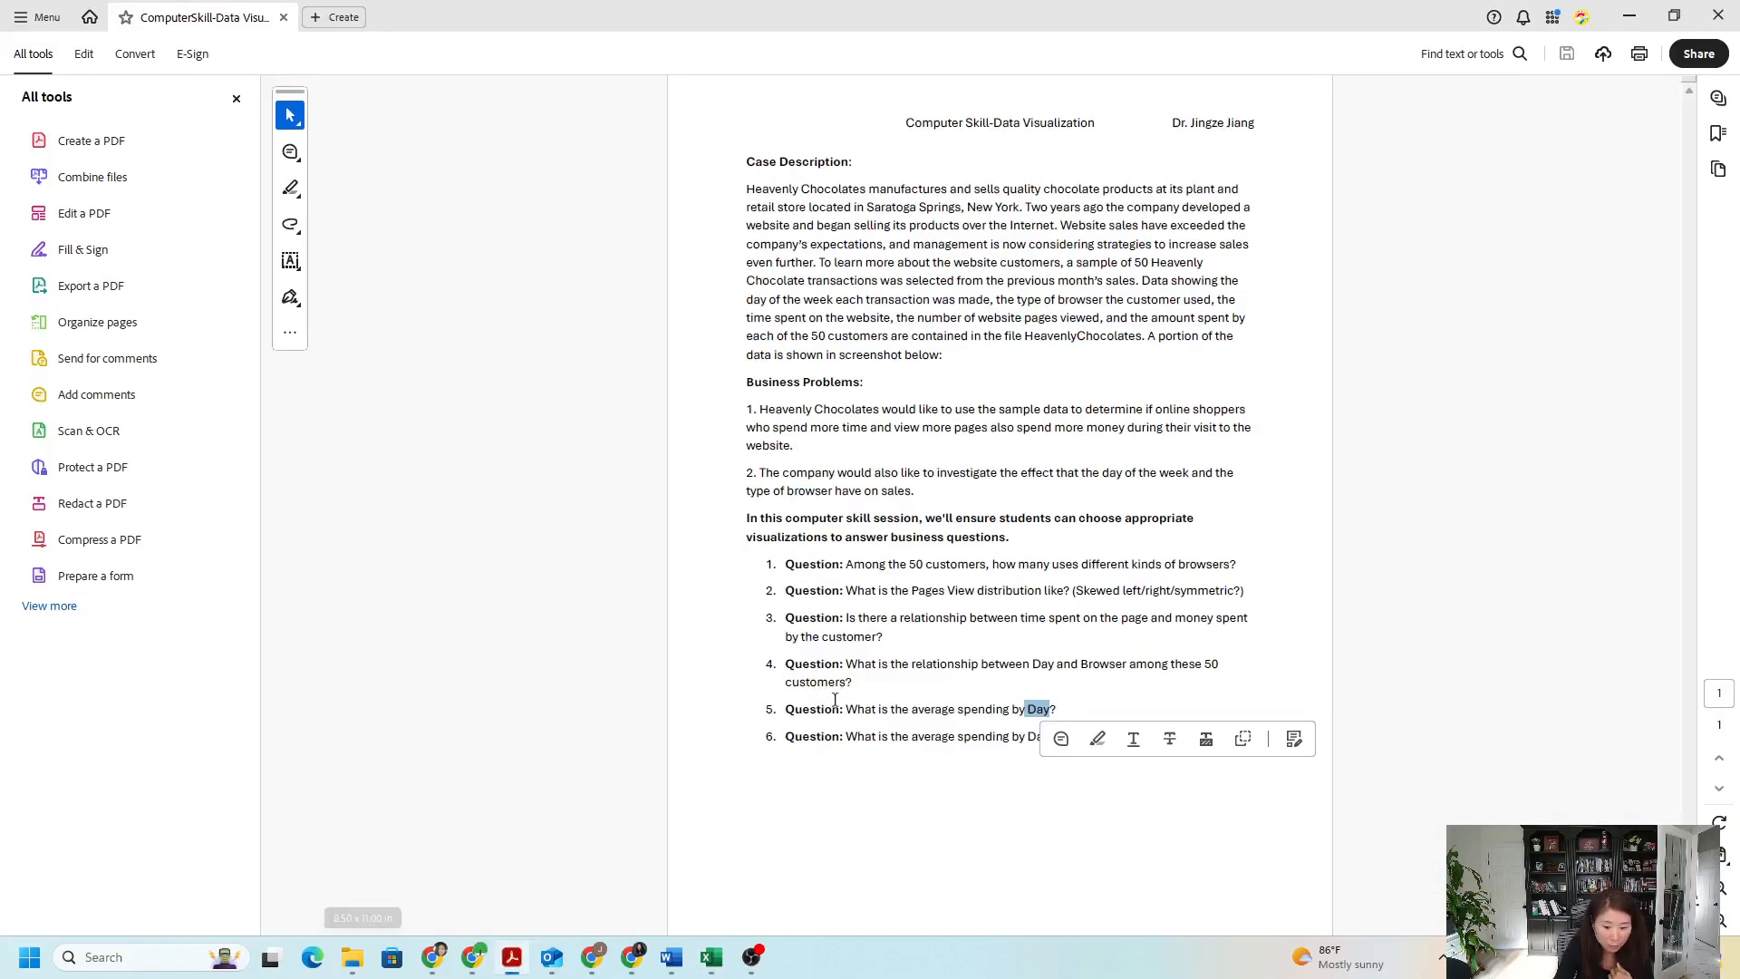